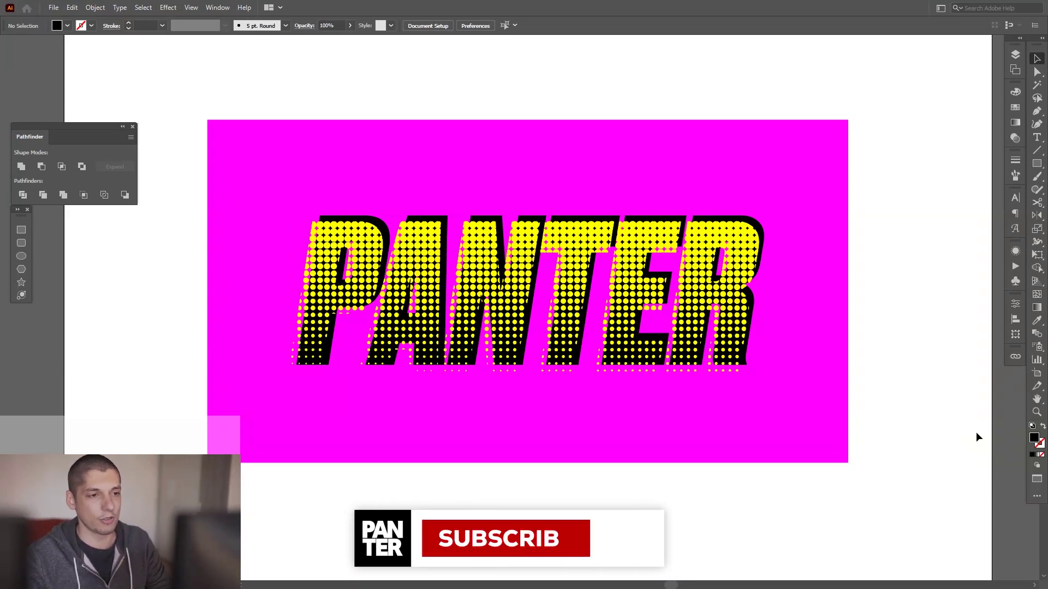
# Scale the finished magenta PANTER artwork down and place it in the artboard's upper-left corner
pyautogui.click(357, 239)
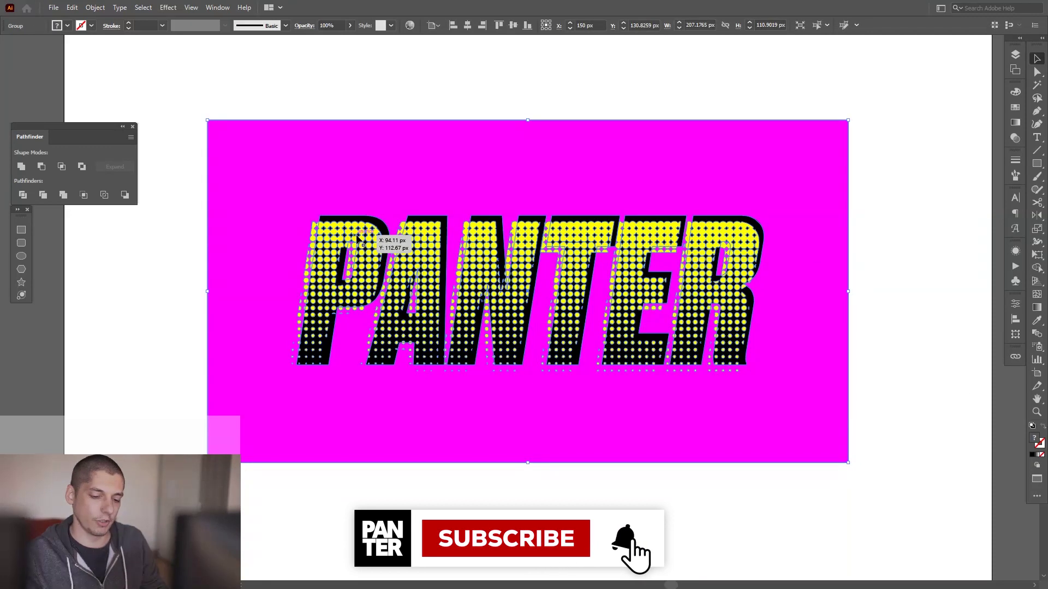
pyautogui.press('Delete')
pyautogui.hotkey('ctrl', 'z')
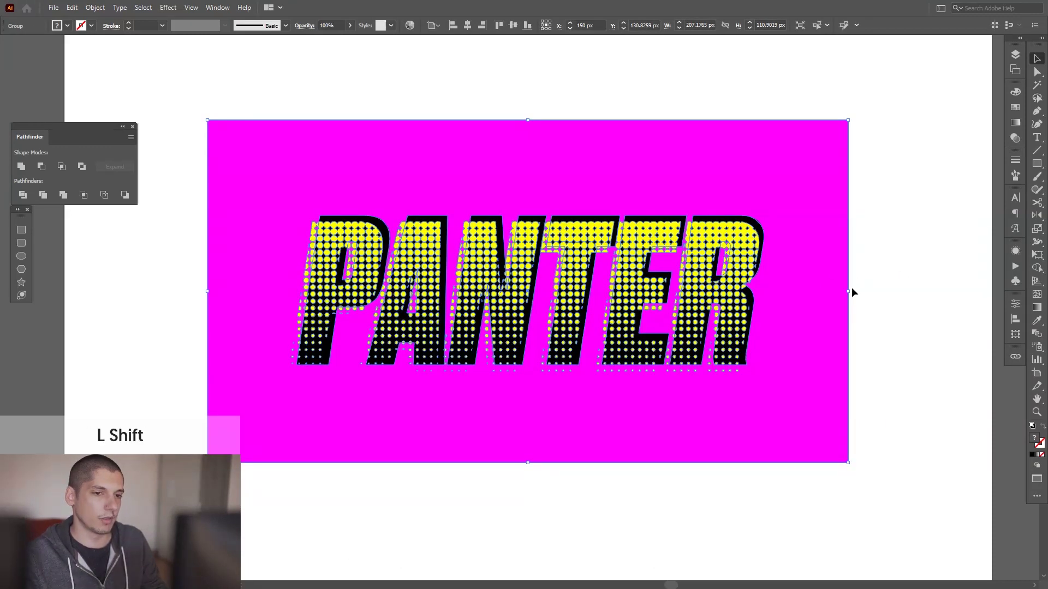
pyautogui.moveTo(853, 292); pyautogui.dragTo(215, 121)
pyautogui.click(446, 212)
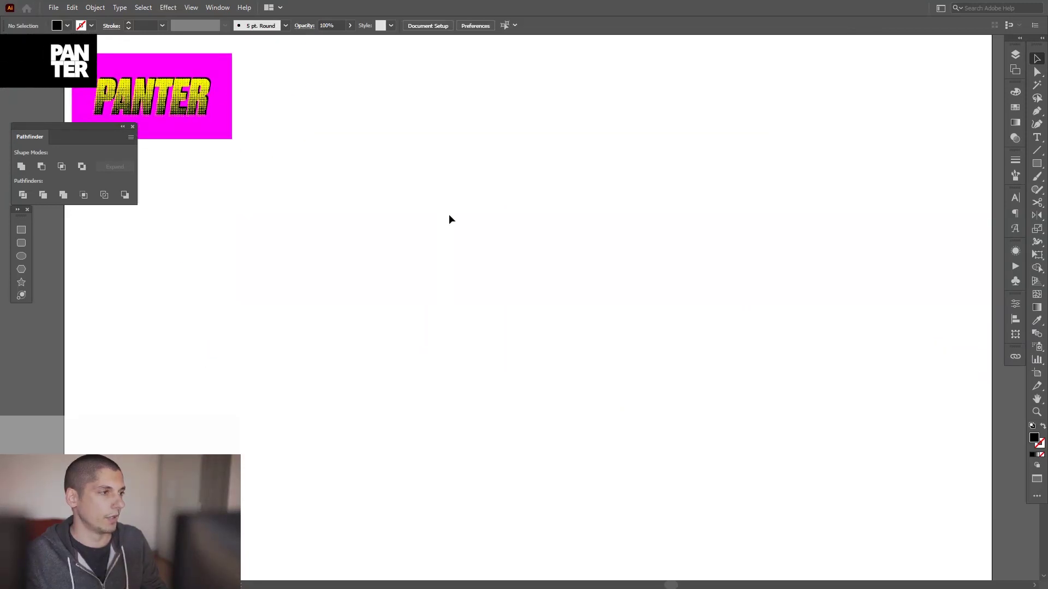
pyautogui.press('space')
pyautogui.moveTo(463, 180)
pyautogui.mouseDown()
pyautogui.moveTo(374, 196)
pyautogui.moveTo(463, 181)
pyautogui.moveTo(460, 170)
pyautogui.mouseUp()
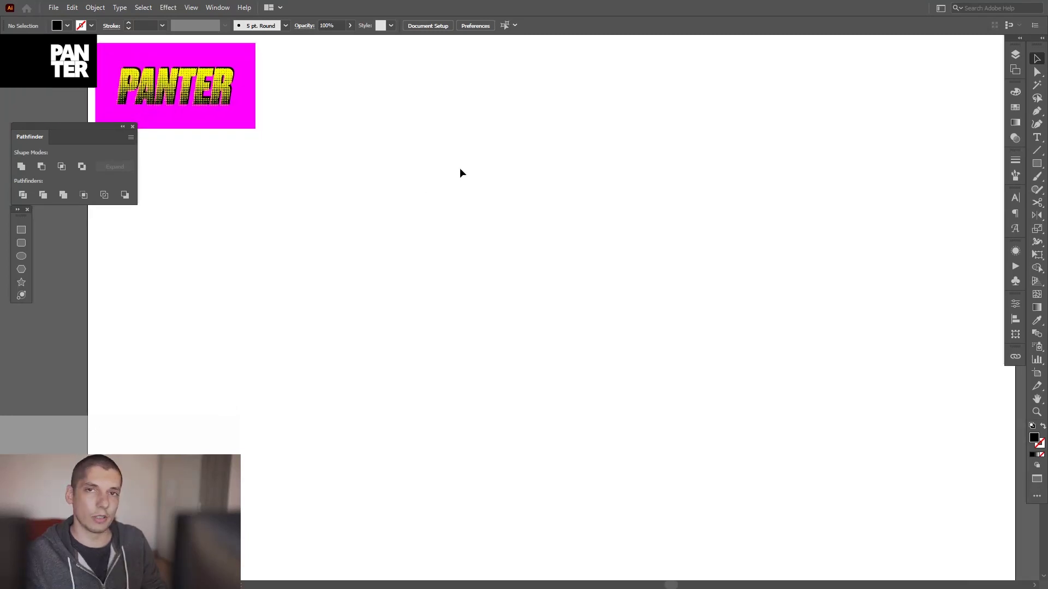
# Add a point text reading "PANTER" in the empty middle area of the artboard
pyautogui.press('t')
pyautogui.click(448, 280)
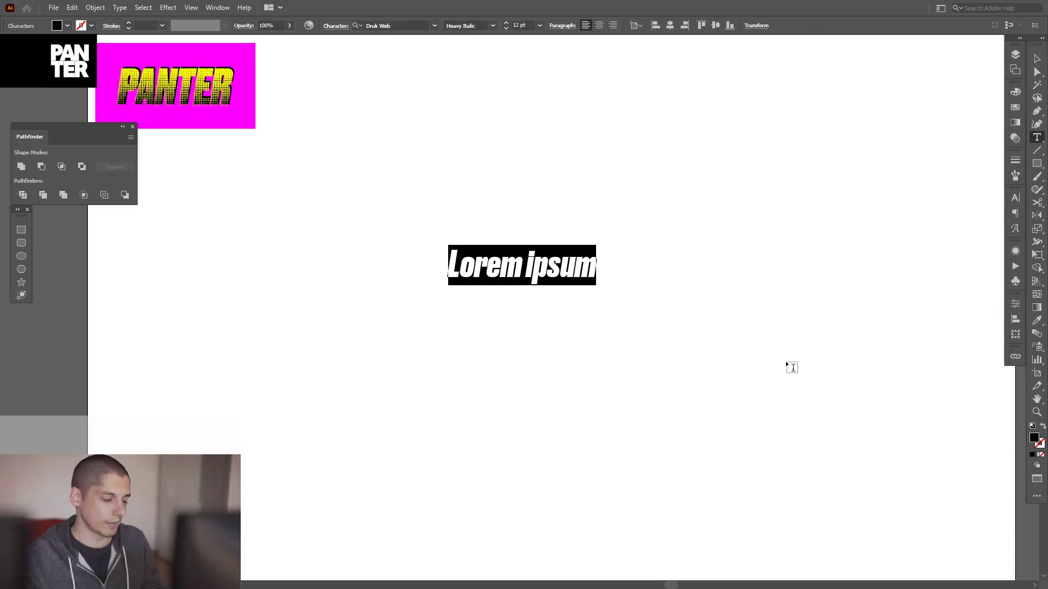
pyautogui.write('PANTER')
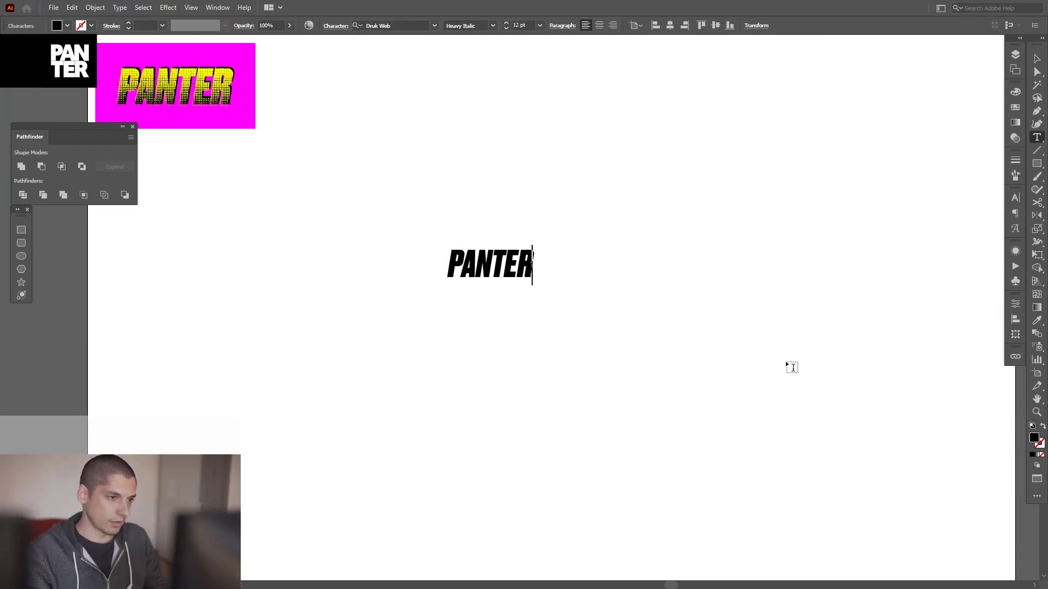
pyautogui.press('Escape')
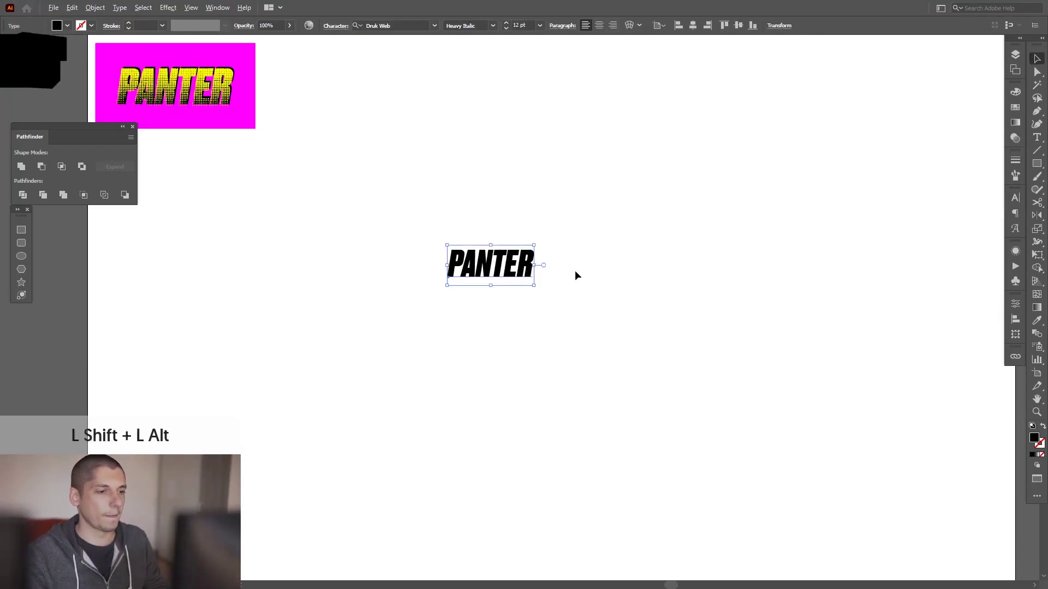
# Enlarge the PANTER text proportionally to about 44.7 pt and position it in the middle of the artboard
pyautogui.moveTo(533, 263); pyautogui.dragTo(627, 273)
pyautogui.moveTo(561, 281); pyautogui.dragTo(646, 312)
pyautogui.moveTo(712, 297); pyautogui.dragTo(680, 315)
pyautogui.press('space')
pyautogui.moveTo(793, 332); pyautogui.dragTo(755, 325)
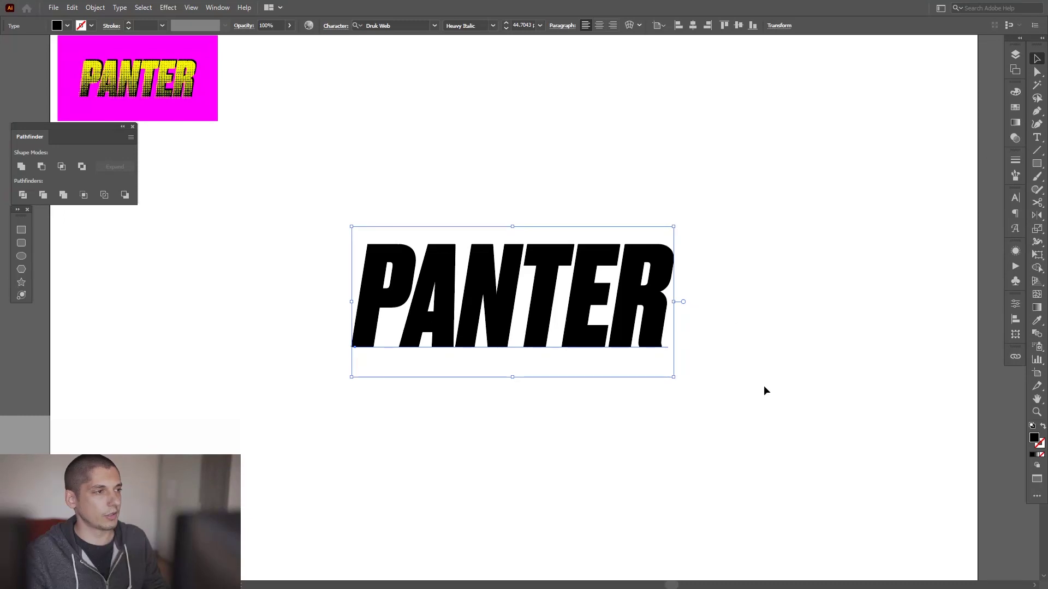
# Expand the PANTER text into editable vector shapes
pyautogui.click(103, 7)
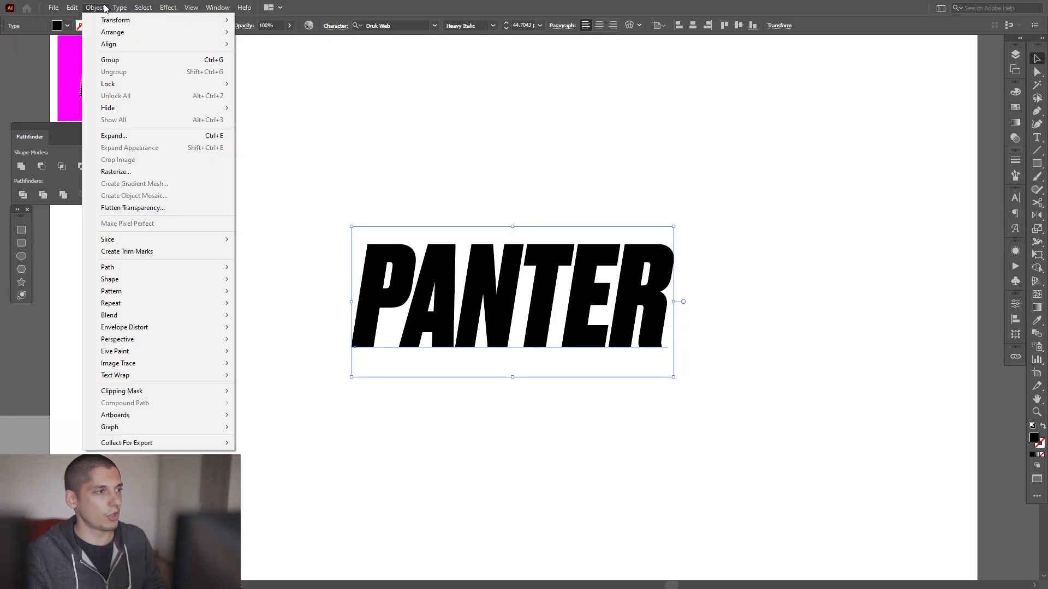
pyautogui.click(125, 142)
pyautogui.click(493, 364)
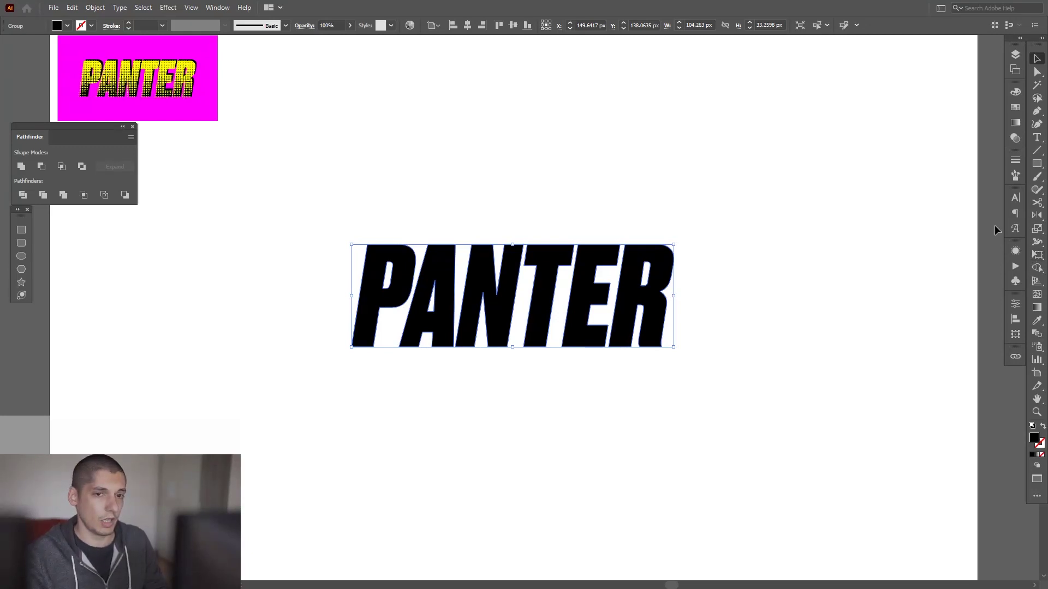
# Fill the PANTER lettering with a linear black-and-white gradient at 90°, reversed so black is on top
pyautogui.click(1014, 125)
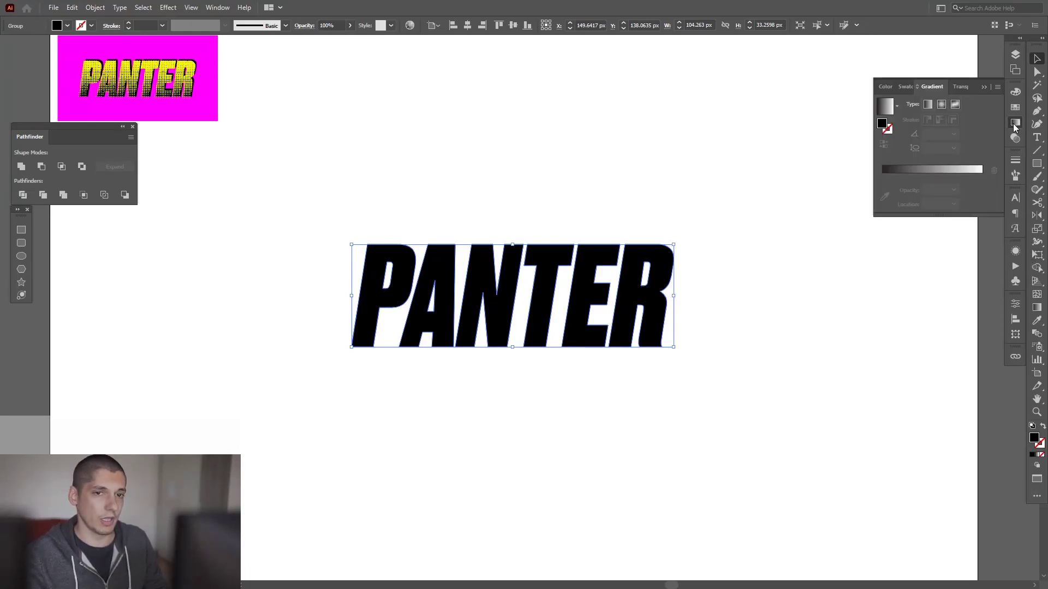
pyautogui.click(944, 172)
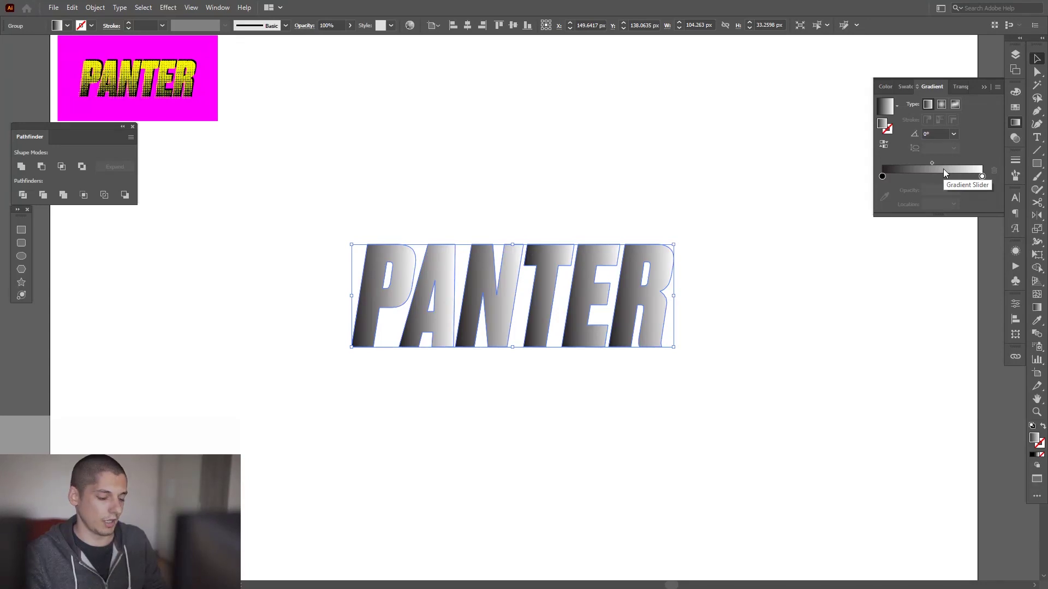
pyautogui.click(935, 134)
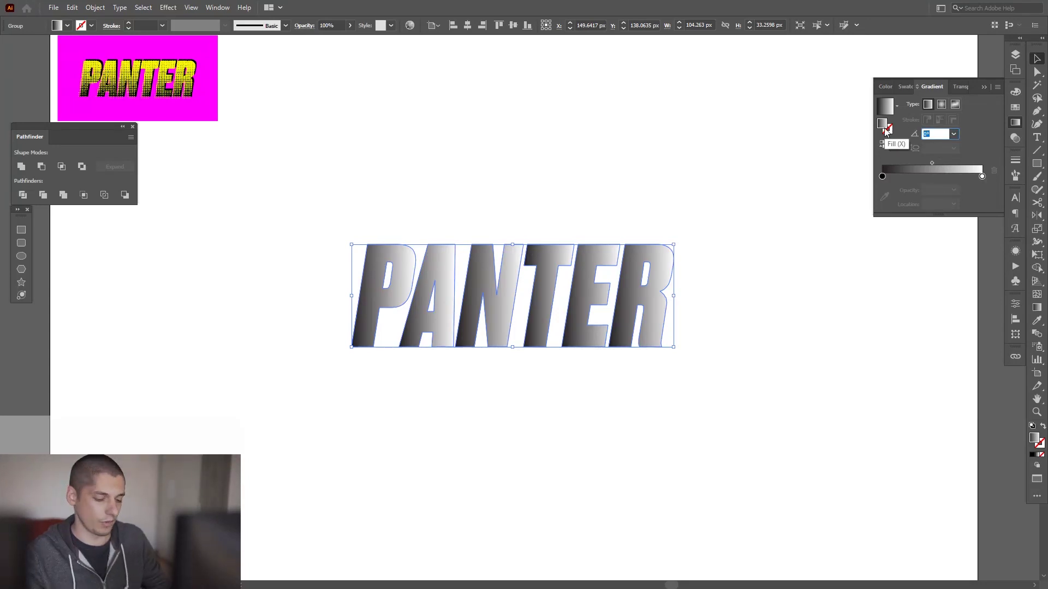
pyautogui.write('90')
pyautogui.press('Return')
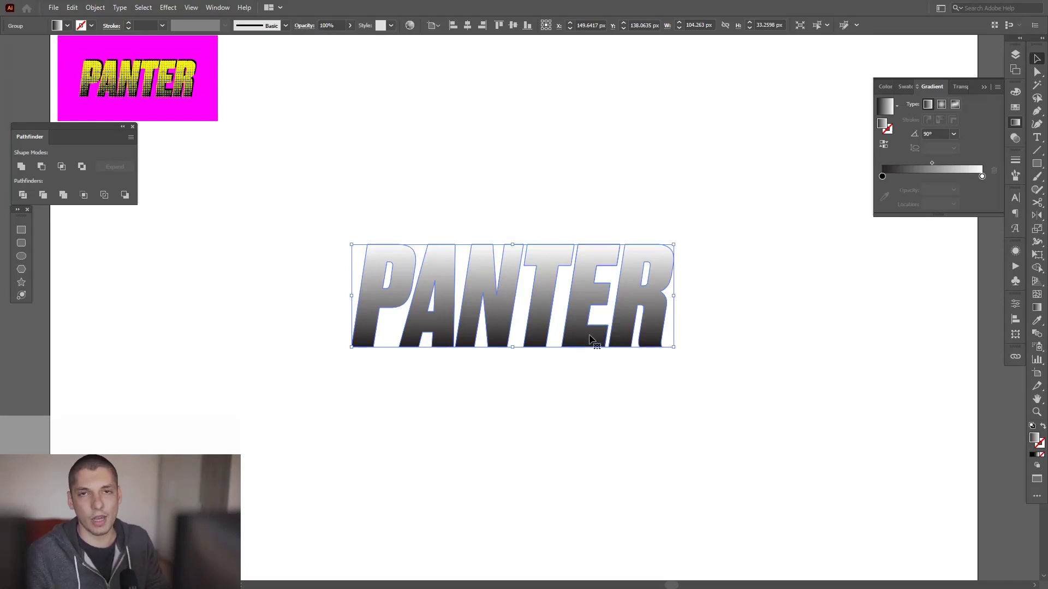
pyautogui.click(885, 145)
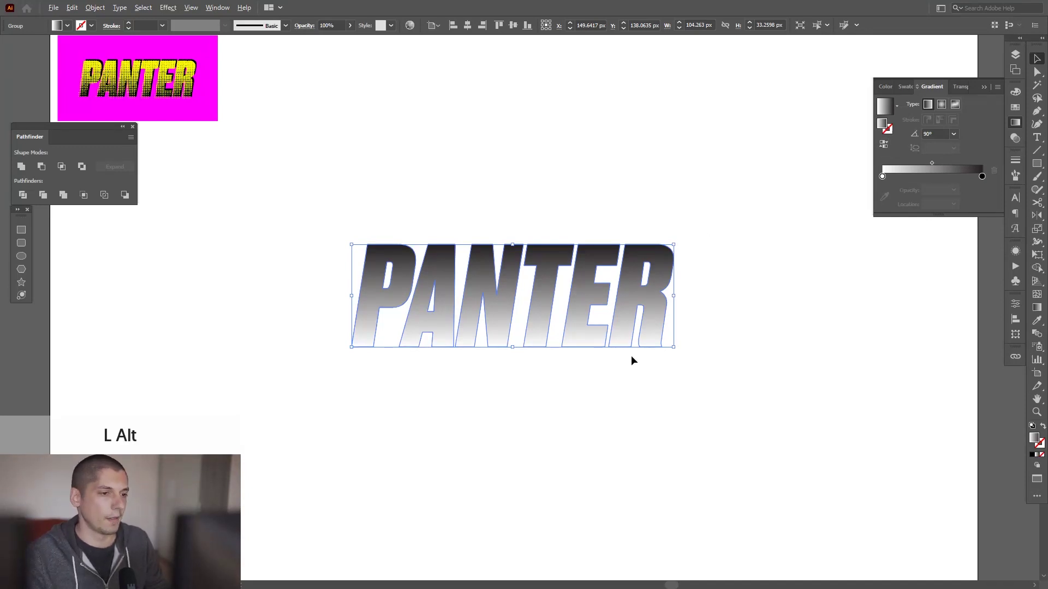
# Duplicate the gradient PANTER lettering straight above the original and fill the copy with solid black
pyautogui.scroll(-1, 631, 355)
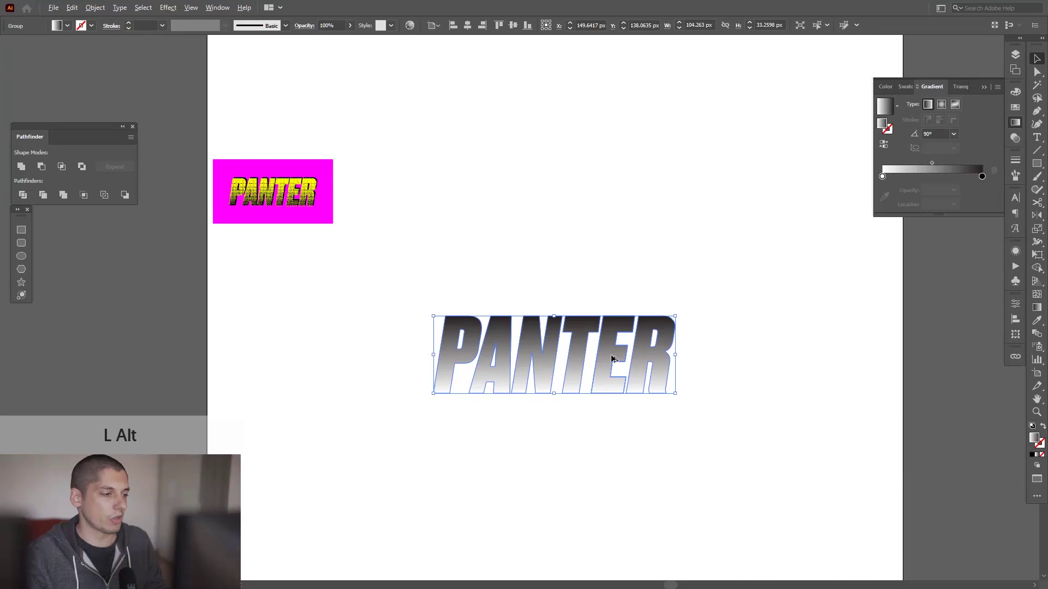
pyautogui.moveTo(612, 358); pyautogui.dragTo(624, 152)
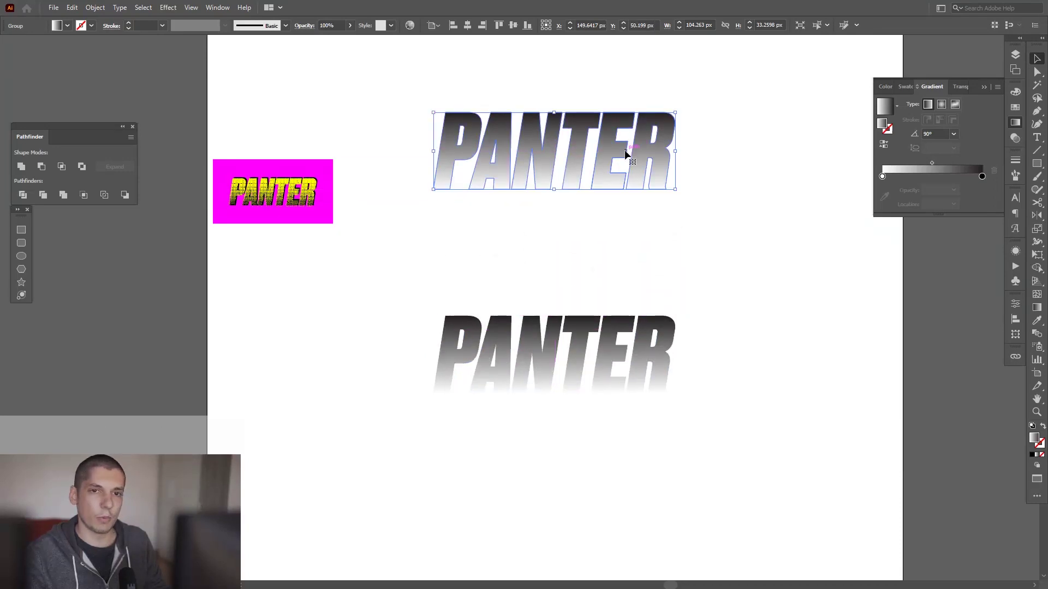
pyautogui.click(1013, 108)
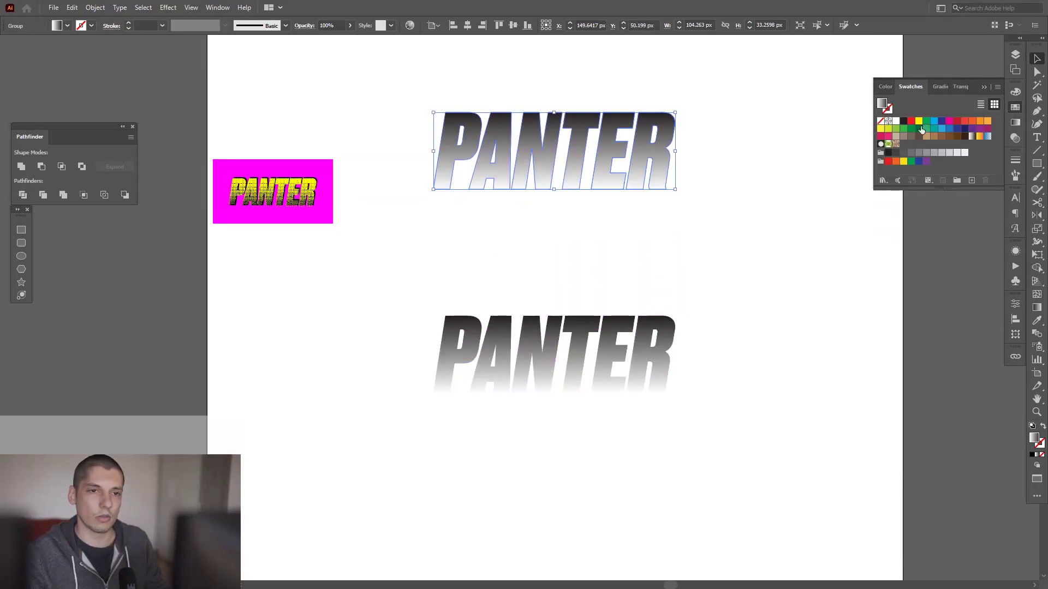
pyautogui.click(1016, 92)
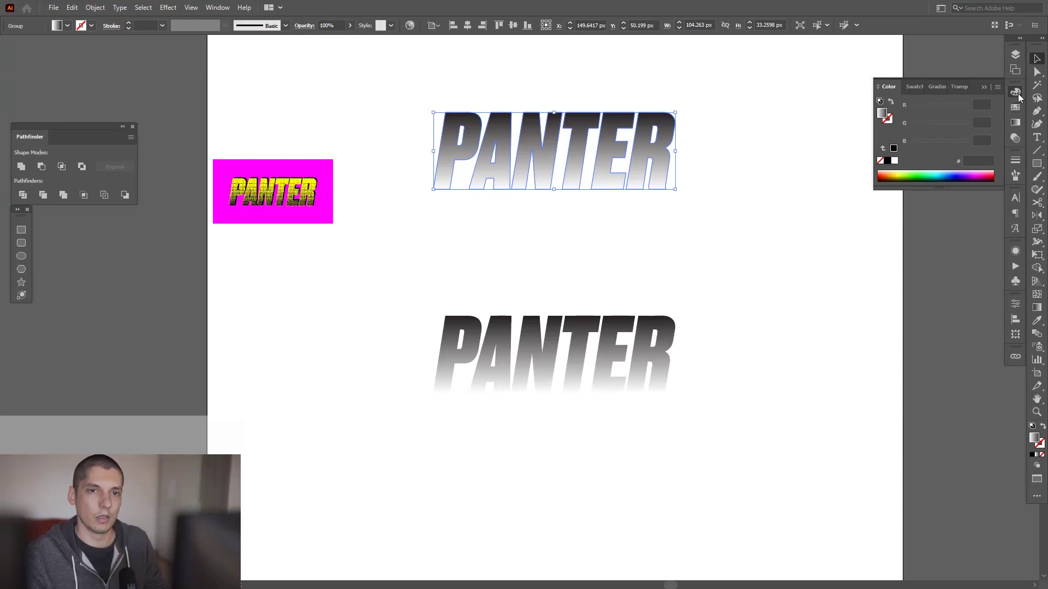
pyautogui.click(892, 149)
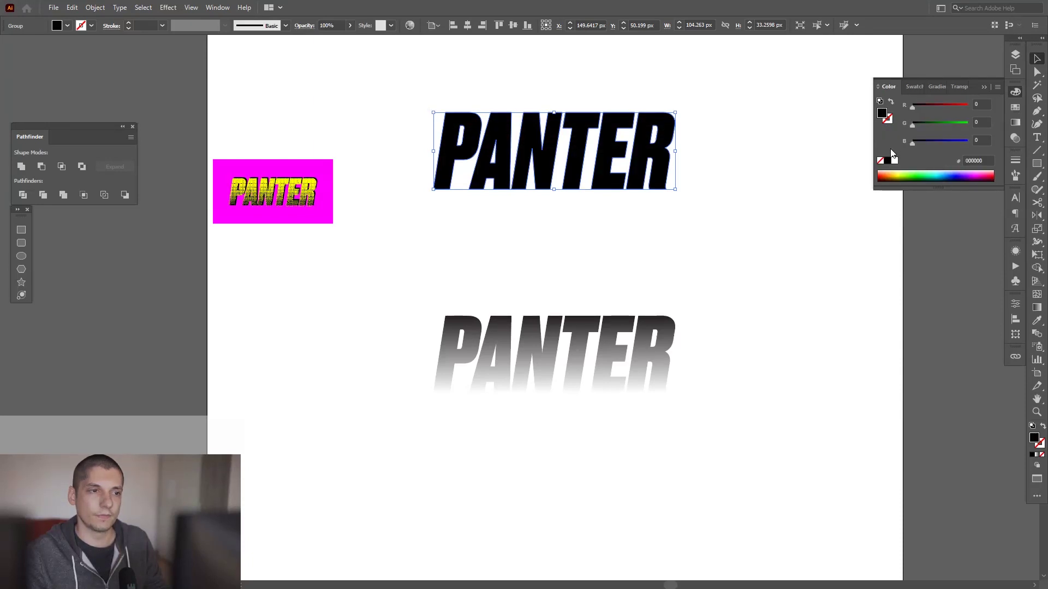
pyautogui.click(971, 100)
# Enlarge the gradient PANTER lettering proportionally to about 314 px wide and centre it horizontally on the artboard
pyautogui.scroll(-2, 605, 344)
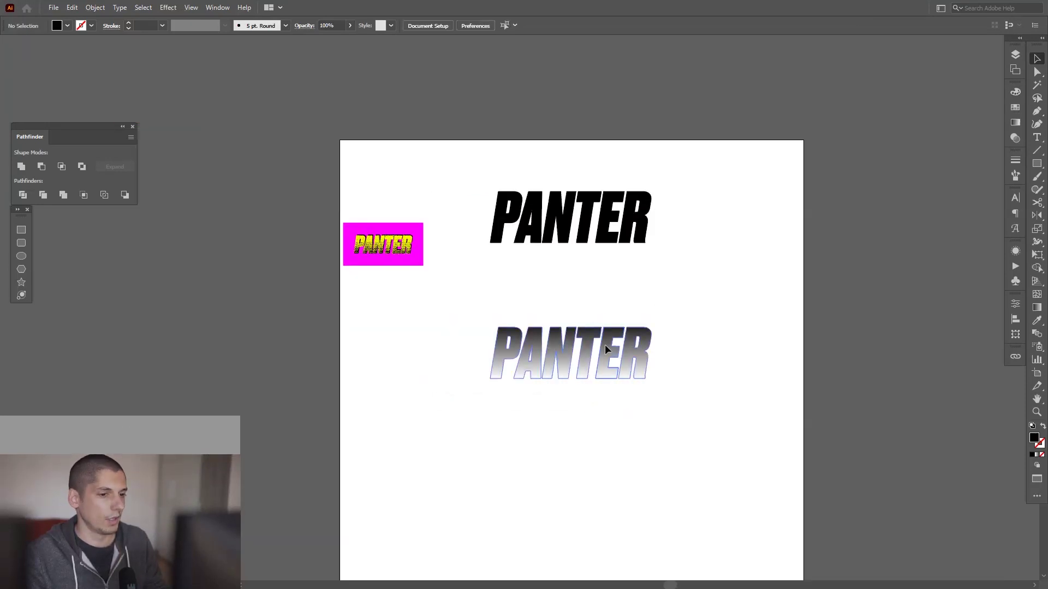
pyautogui.click(605, 345)
pyautogui.moveTo(650, 354); pyautogui.dragTo(816, 344)
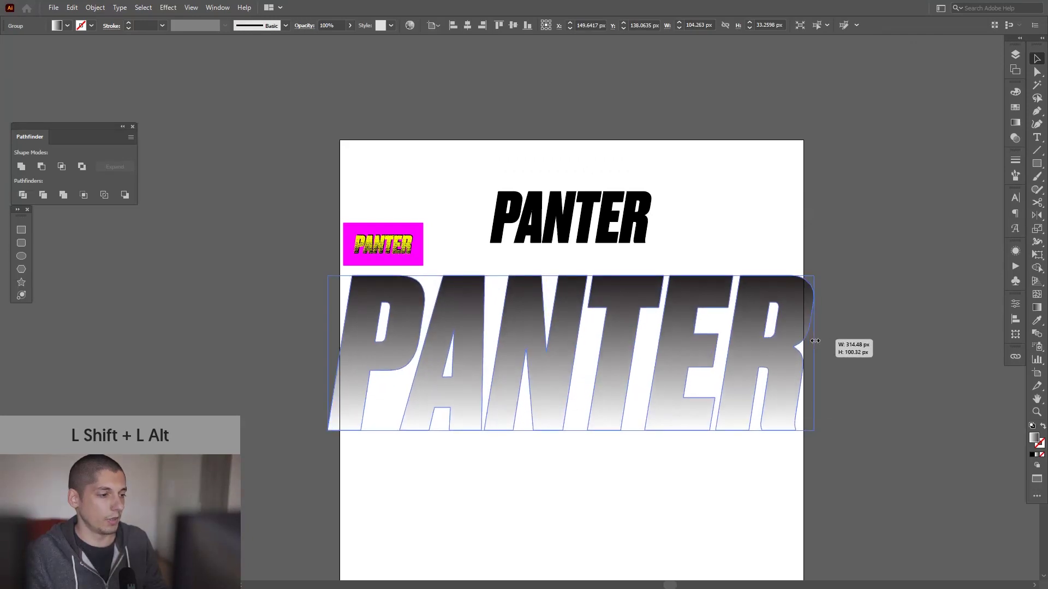
pyautogui.moveTo(693, 363); pyautogui.dragTo(719, 347)
pyautogui.scroll(1, 685, 414)
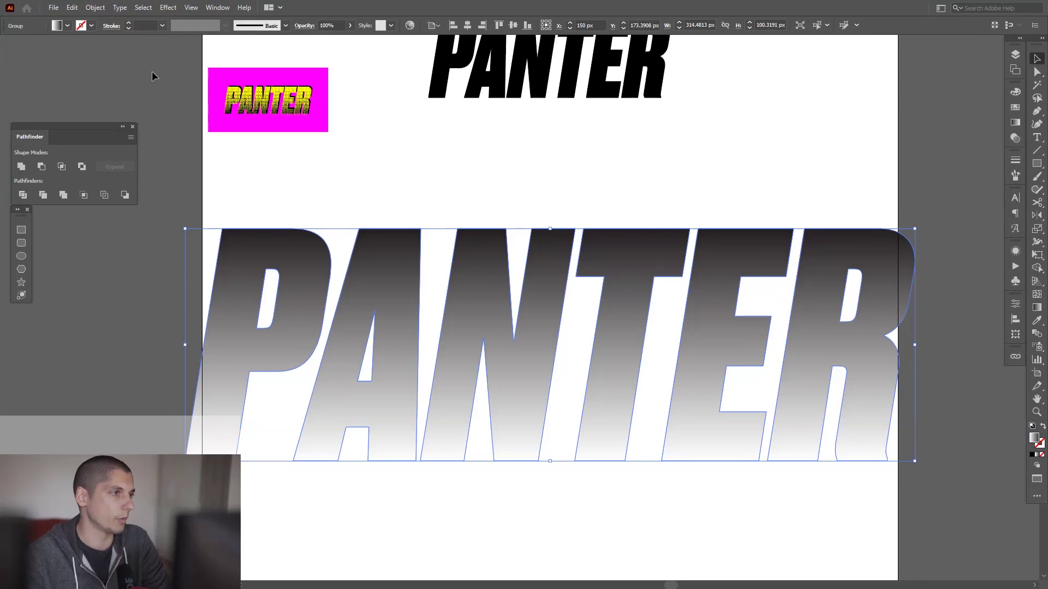
# Try the Color Halftone effect with a maximum radius of 30 pixels on the large gradient lettering, and undo it
pyautogui.click(168, 7)
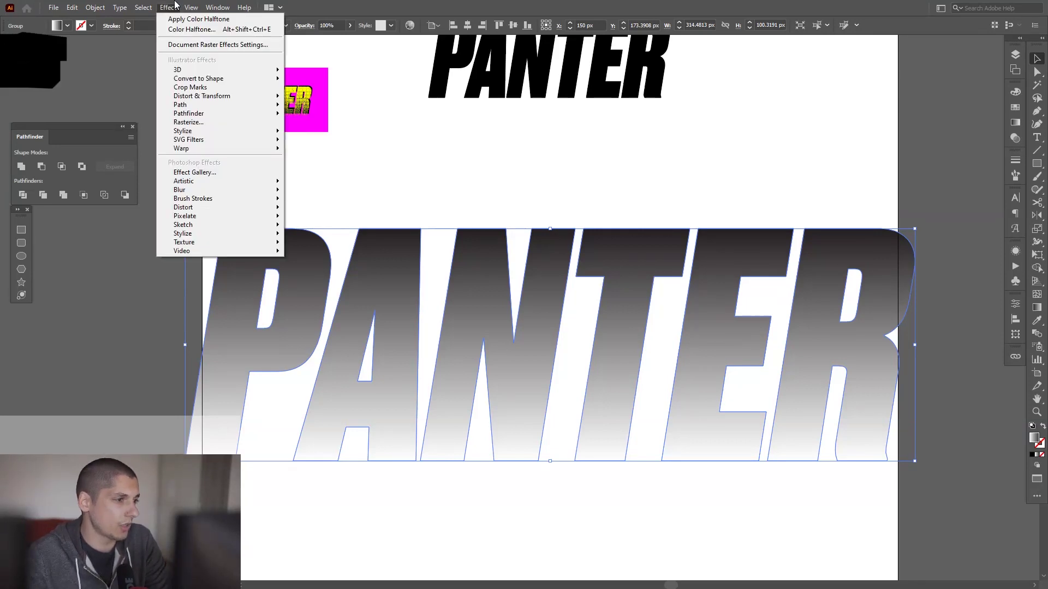
pyautogui.moveTo(262, 216)
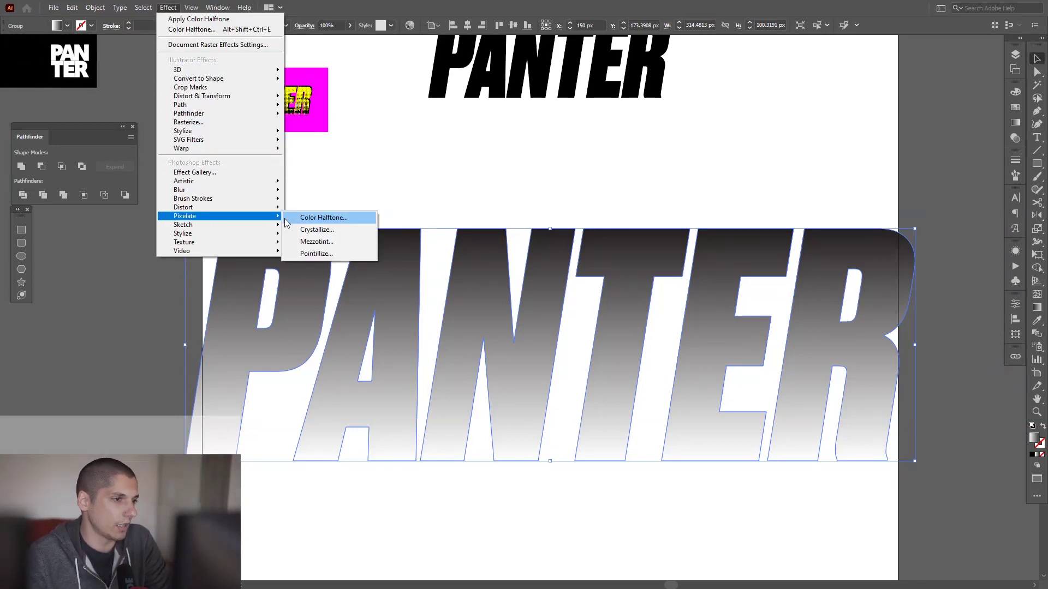
pyautogui.click(304, 218)
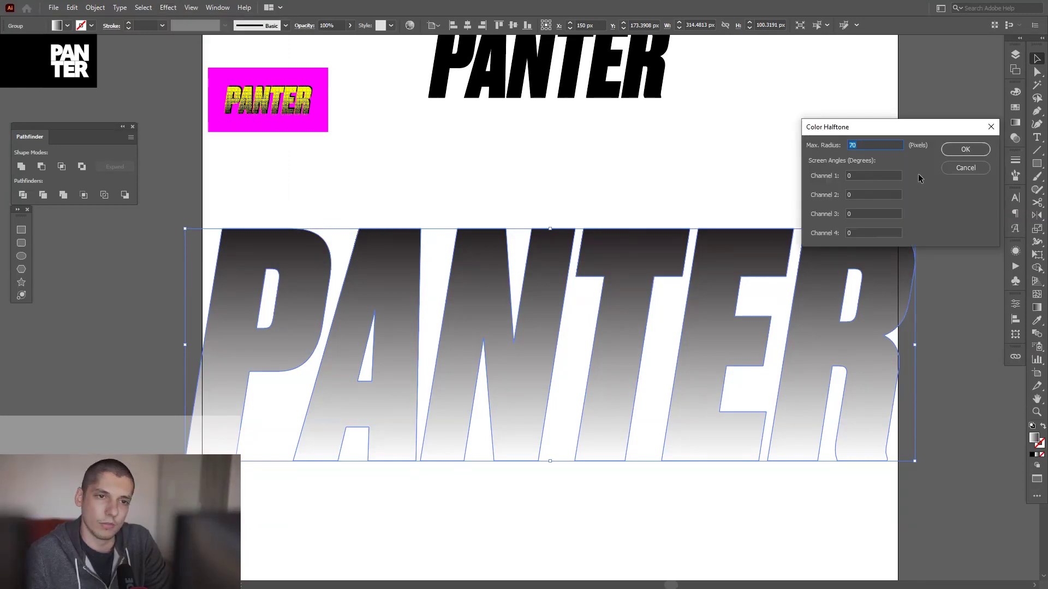
pyautogui.press('Tab')
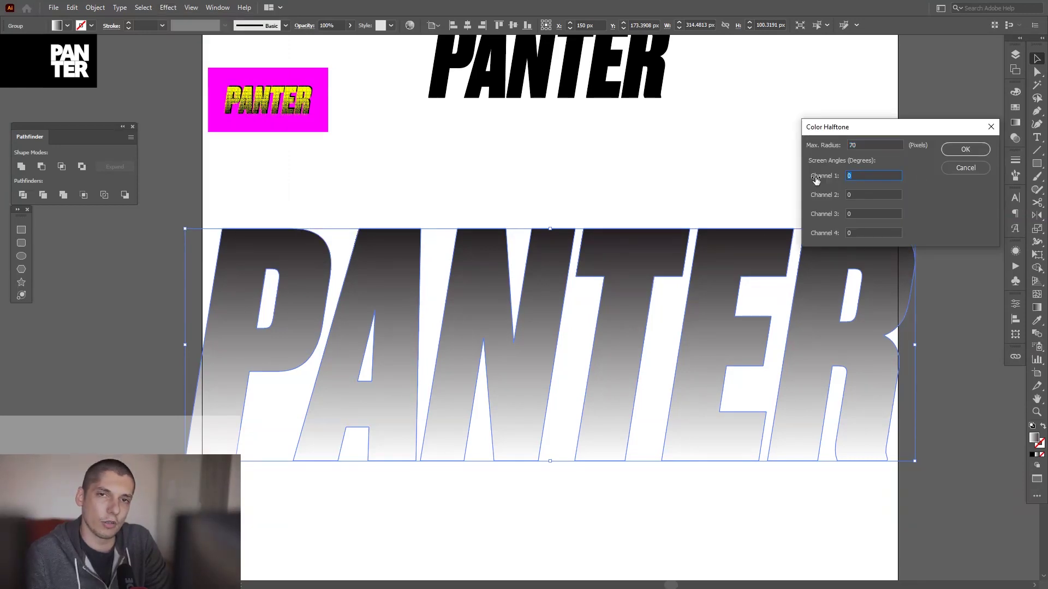
pyautogui.press('Tab')
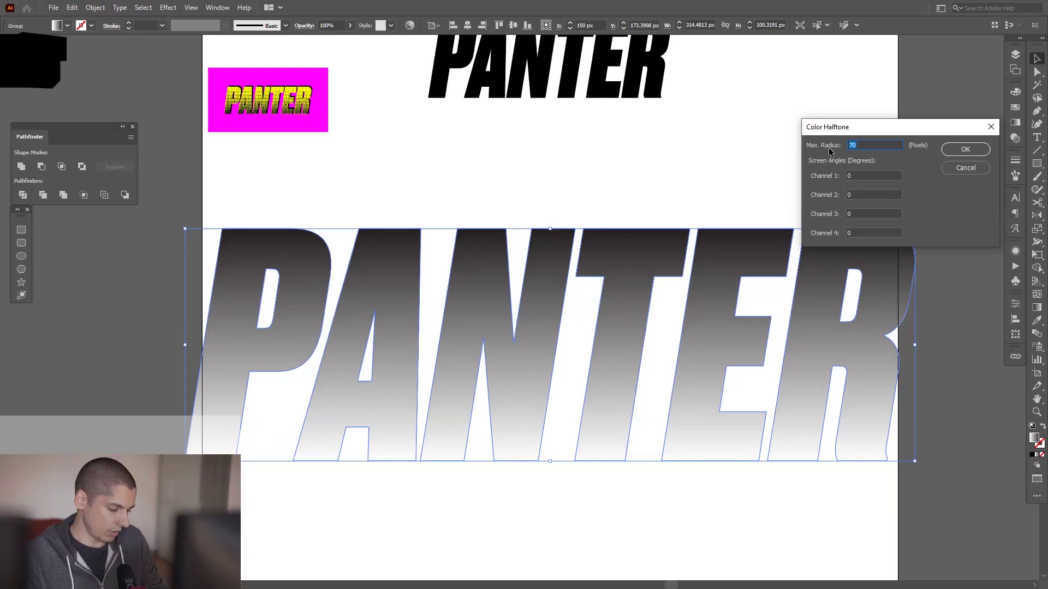
pyautogui.write('30')
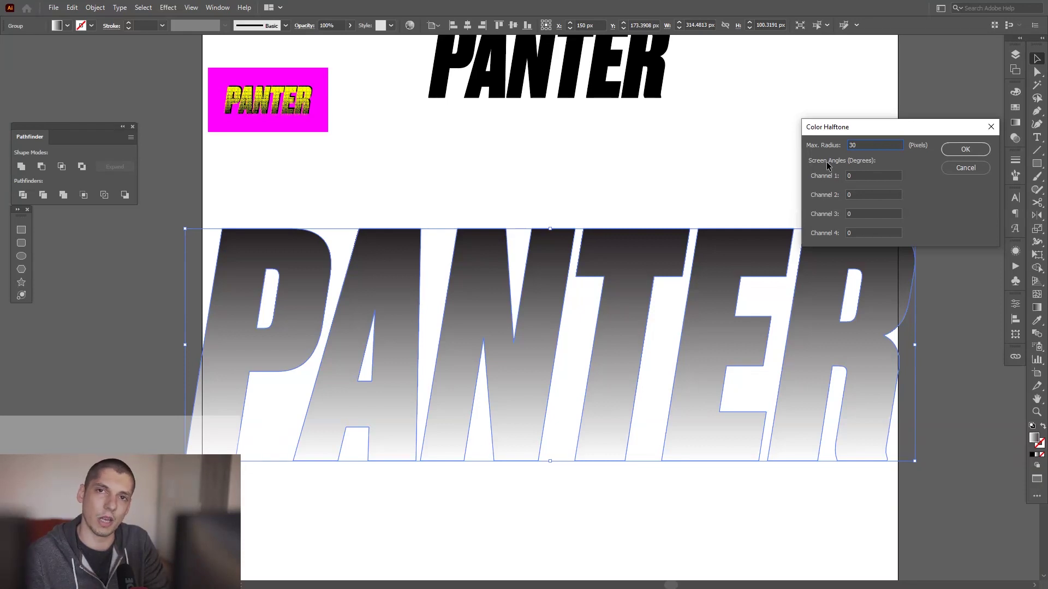
pyautogui.click(956, 151)
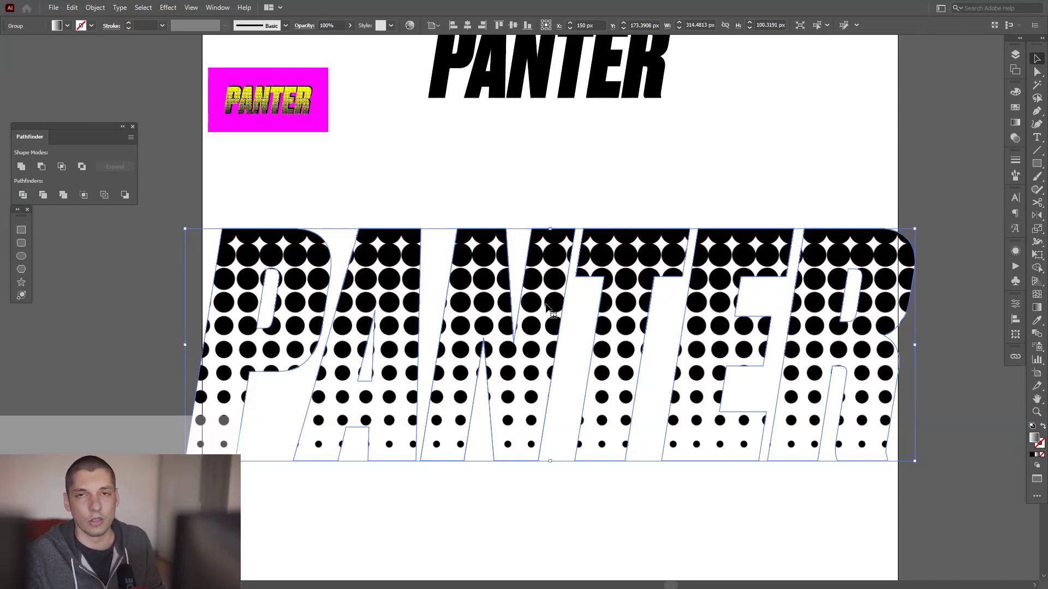
pyautogui.hotkey('ctrl', 'z')
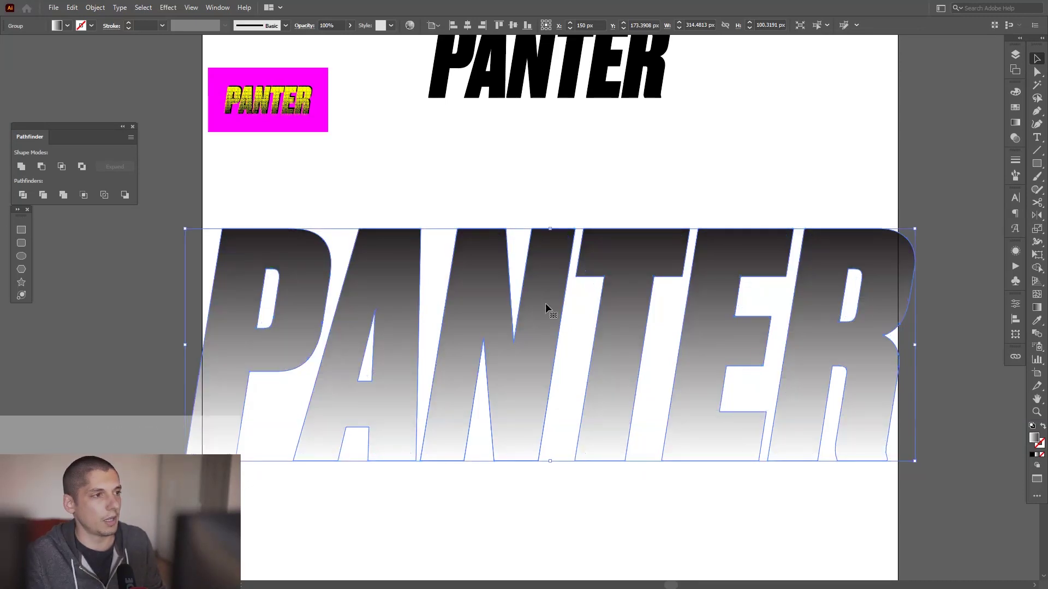
# Apply the Color Halftone effect to the large gradient lettering with a maximum radius of 15 pixels
pyautogui.click(166, 7)
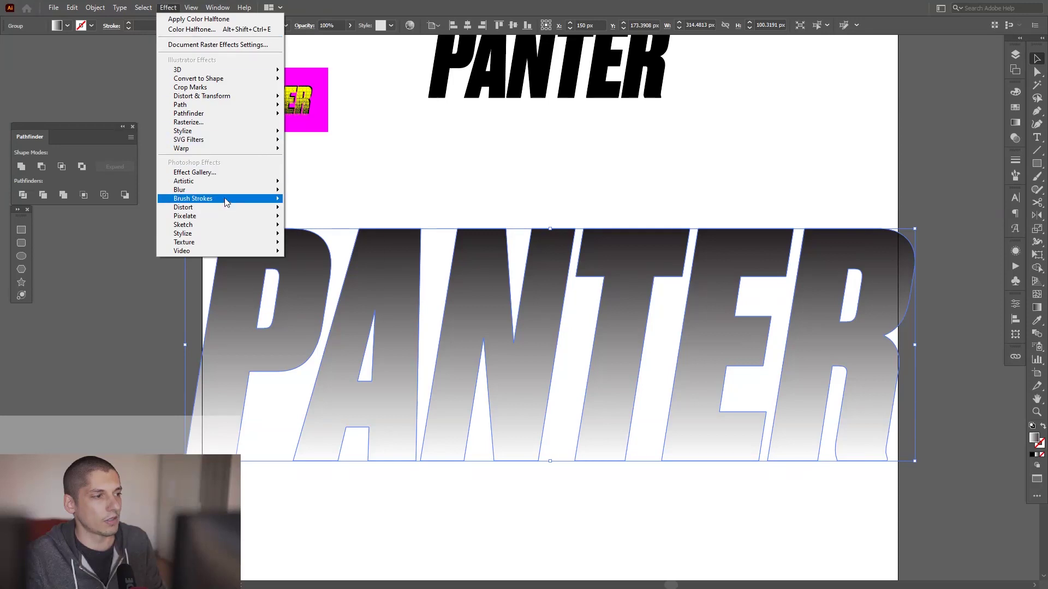
pyautogui.moveTo(226, 202)
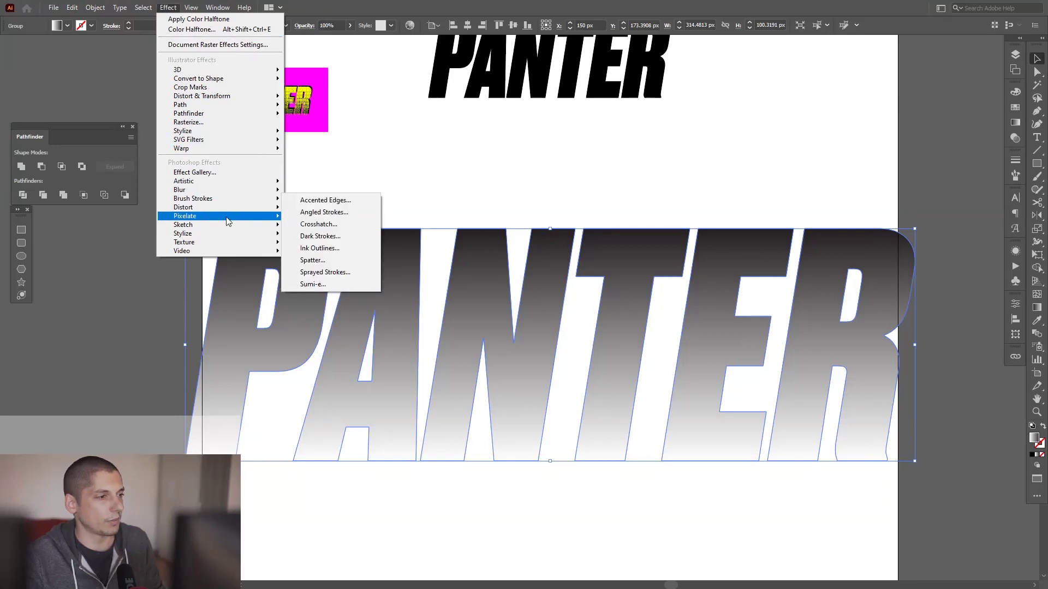
pyautogui.moveTo(228, 221)
pyautogui.click(319, 217)
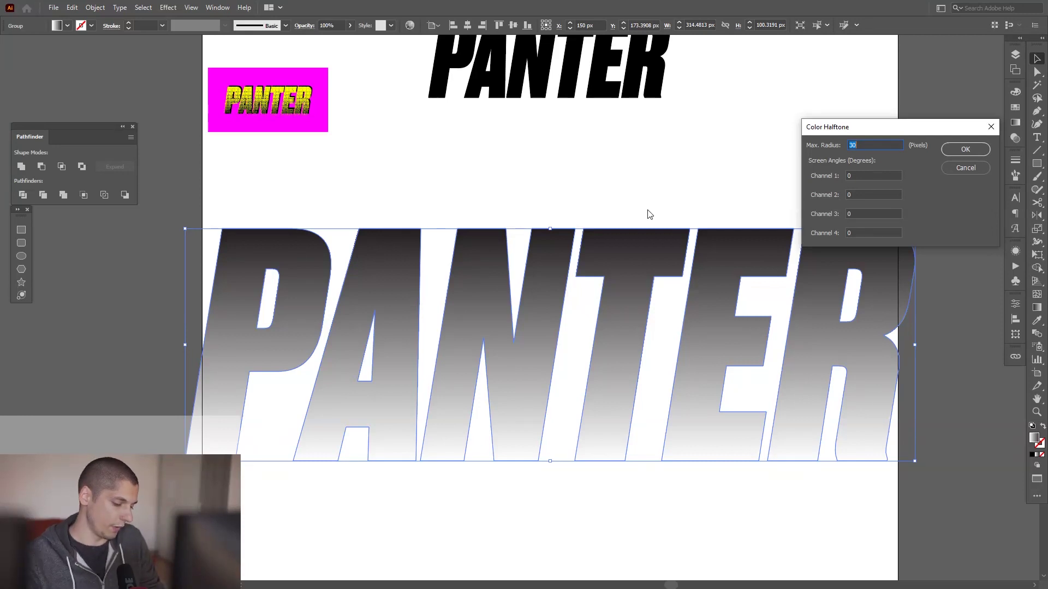
pyautogui.write('15')
pyautogui.click(966, 149)
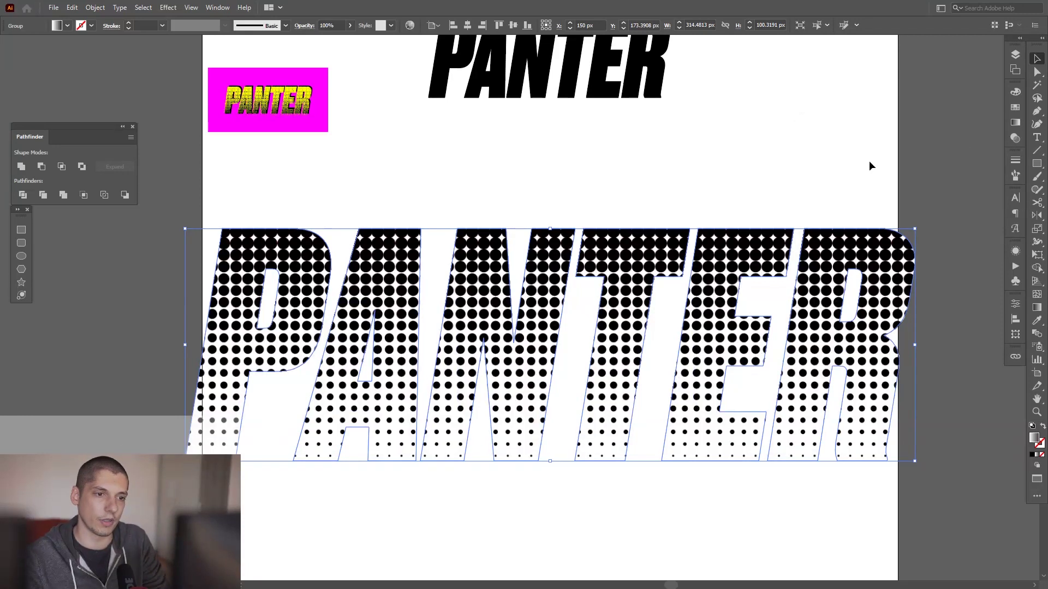
# Expand the appearance of the large halftone PANTER lettering
pyautogui.click(820, 164)
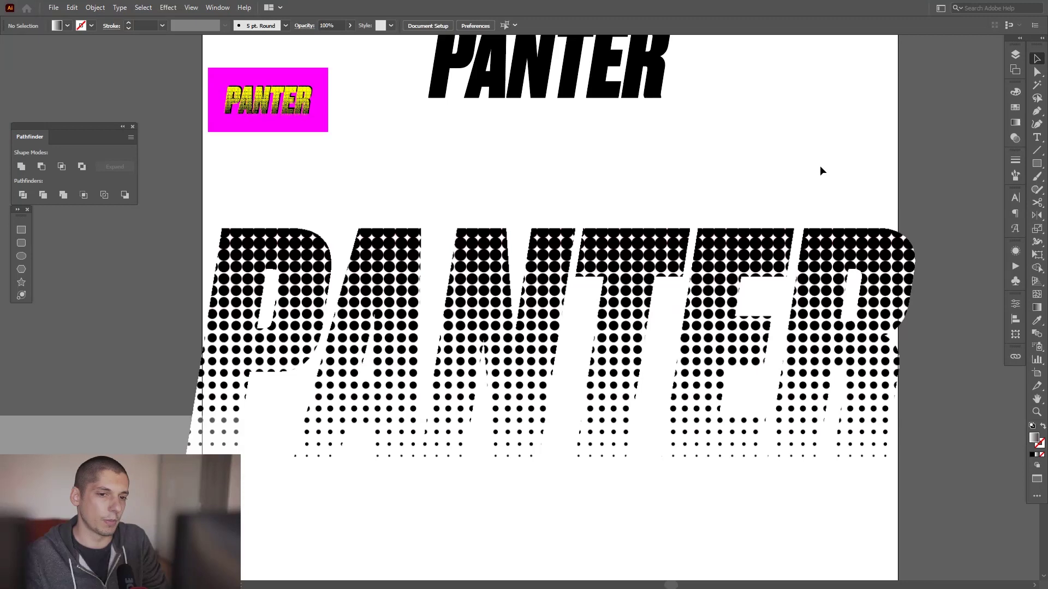
pyautogui.click(818, 248)
pyautogui.click(95, 8)
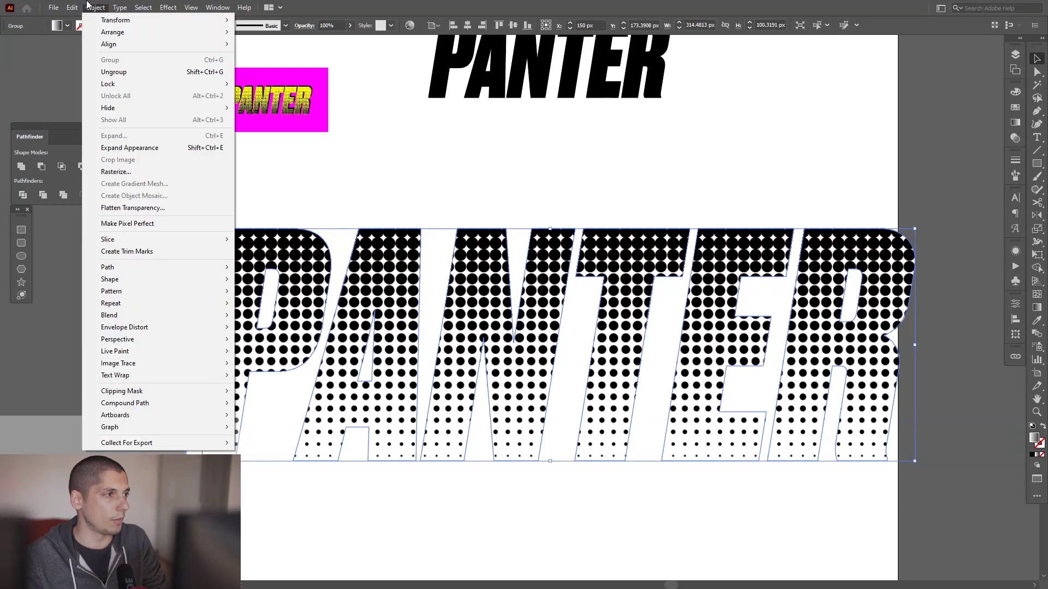
pyautogui.click(137, 145)
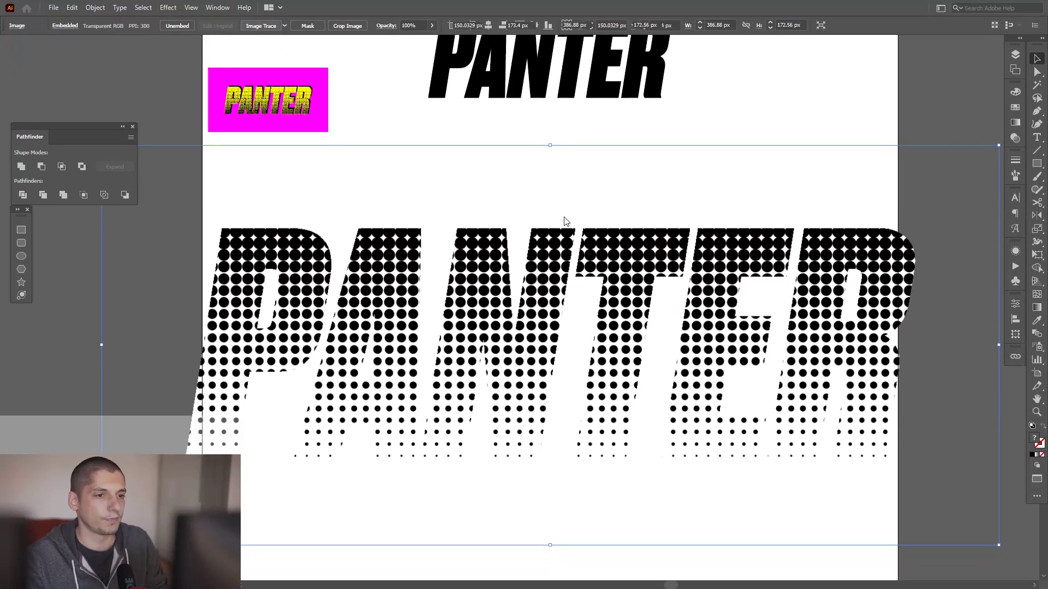
# Try tracing the expanded halftone image with the default Image Trace preset, check the traced dots up close, and undo the trace
pyautogui.scroll(5, 570, 229)
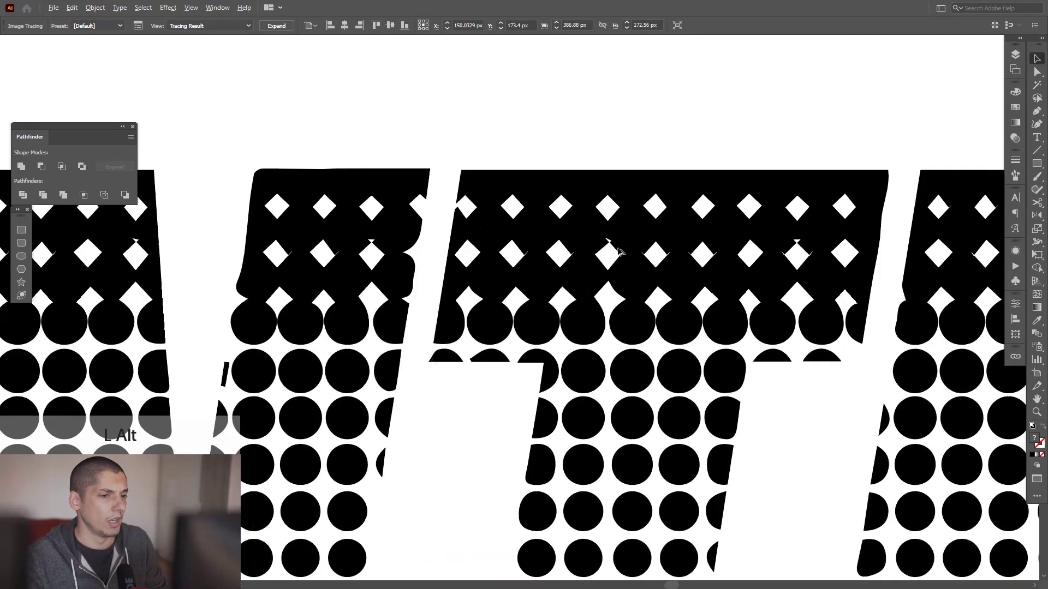
pyautogui.scroll(3, 619, 253)
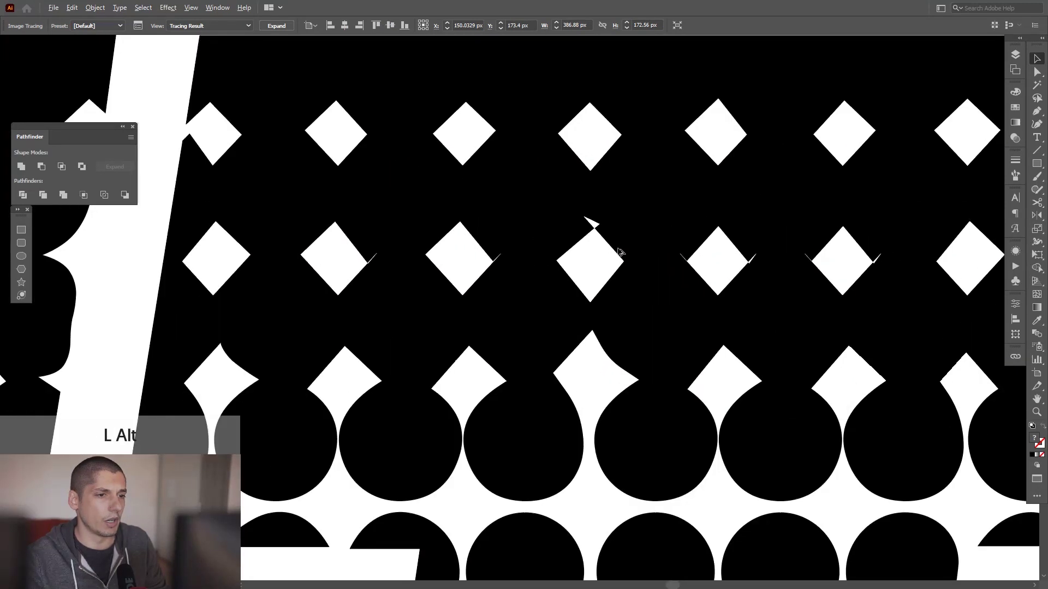
pyautogui.scroll(-3, 620, 252)
pyautogui.scroll(-3, 620, 253)
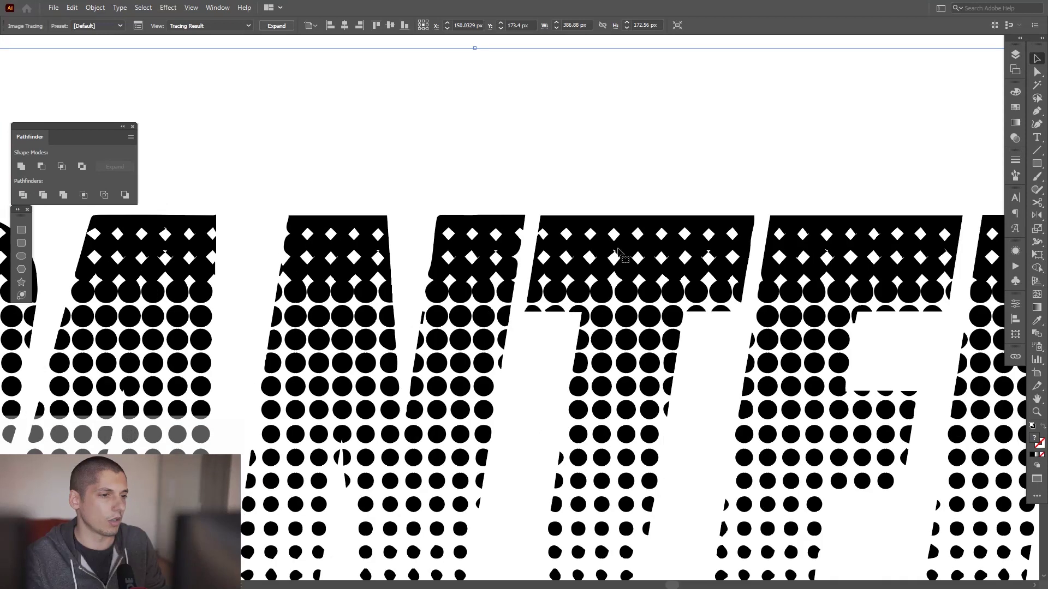
pyautogui.scroll(-2, 621, 290)
pyautogui.moveTo(618, 304); pyautogui.dragTo(628, 267)
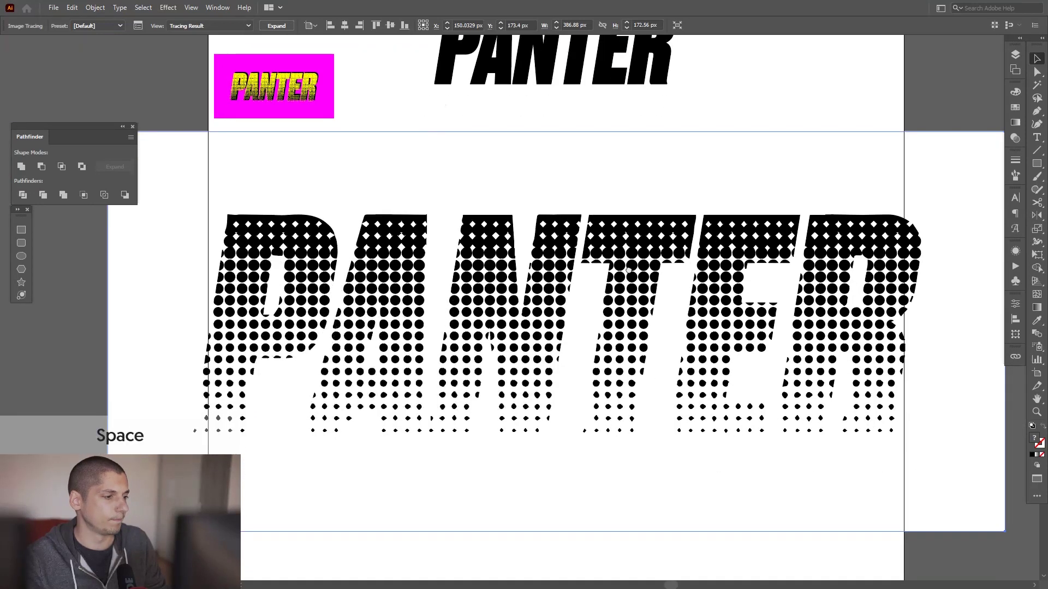
pyautogui.scroll(-2, 630, 266)
pyautogui.hotkey('ctrl', 'z')
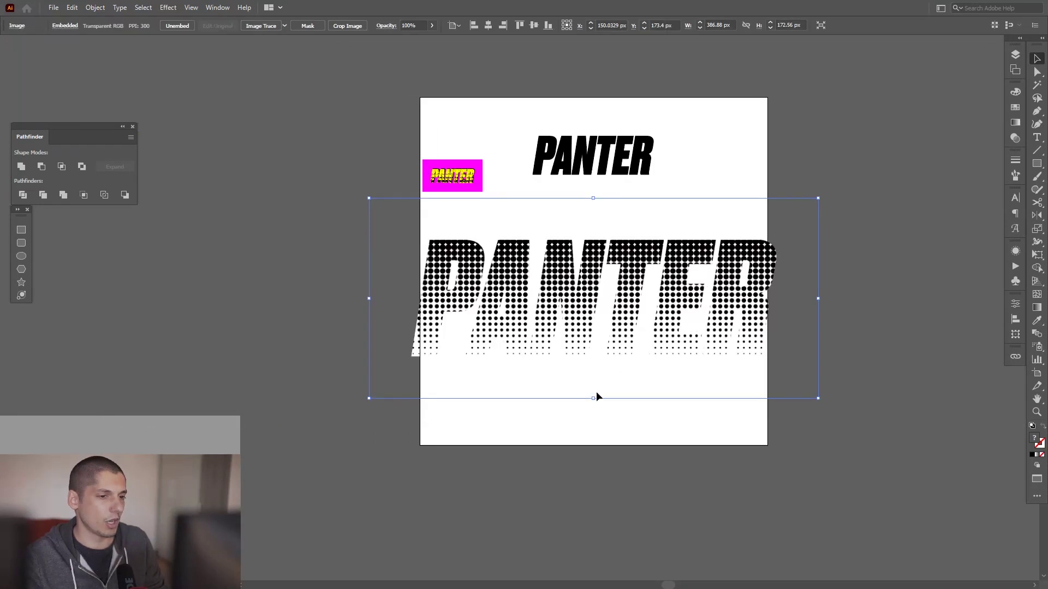
# Enlarge the halftone image proportionally to about 758 px wide and trace it with the 3 Colors preset
pyautogui.moveTo(595, 397); pyautogui.dragTo(617, 490)
pyautogui.moveTo(597, 188); pyautogui.dragTo(572, 252)
pyautogui.click(285, 26)
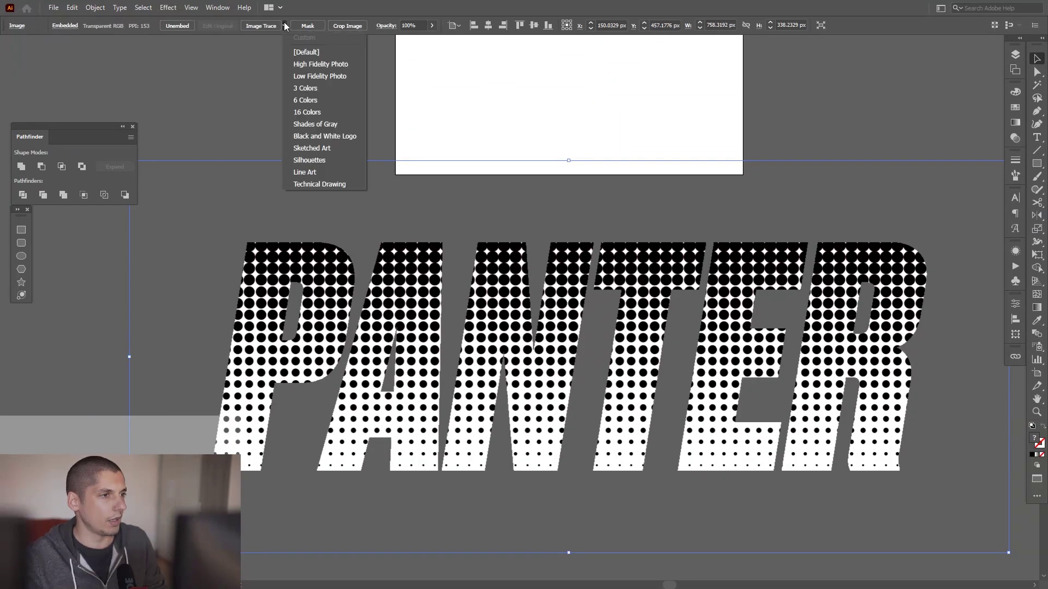
pyautogui.click(322, 89)
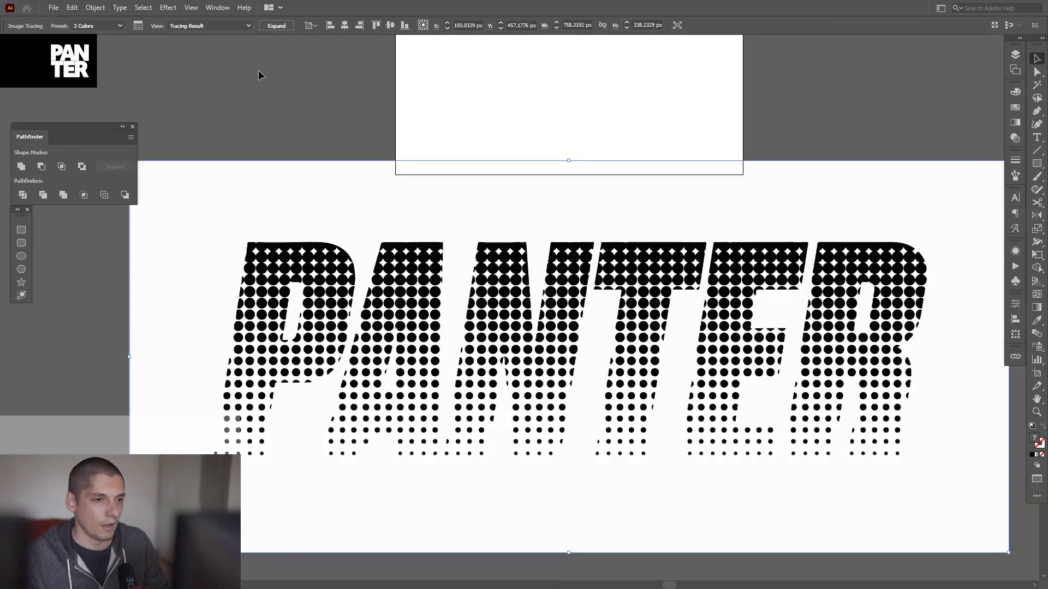
# Examine the shape and edge quality of the traced halftone dots across the letters up close
pyautogui.press('alt')
pyautogui.scroll(5, 574, 227)
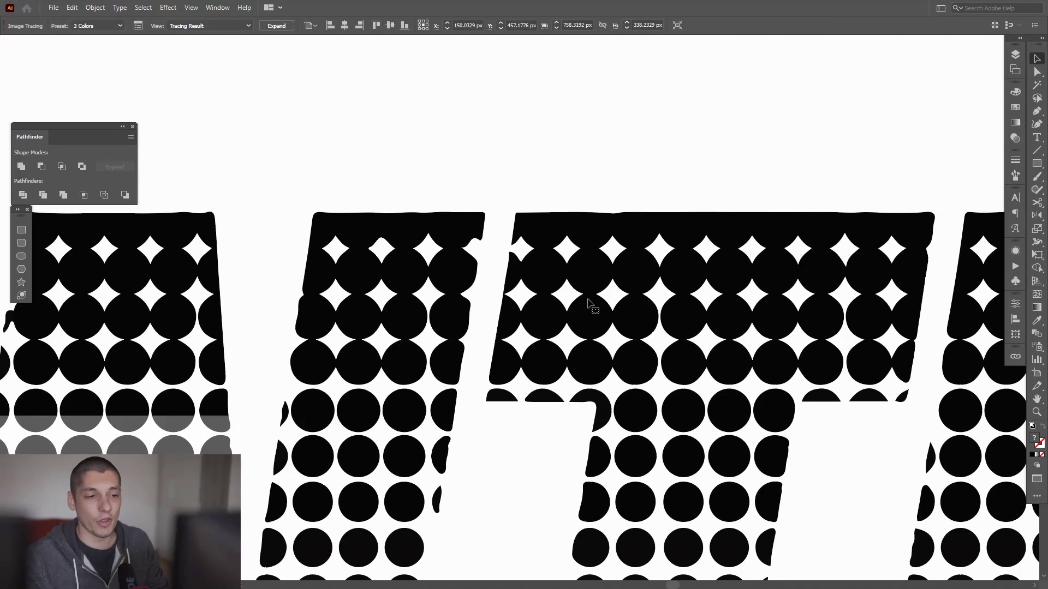
pyautogui.scroll(3, 683, 281)
pyautogui.moveTo(696, 385); pyautogui.dragTo(572, 333)
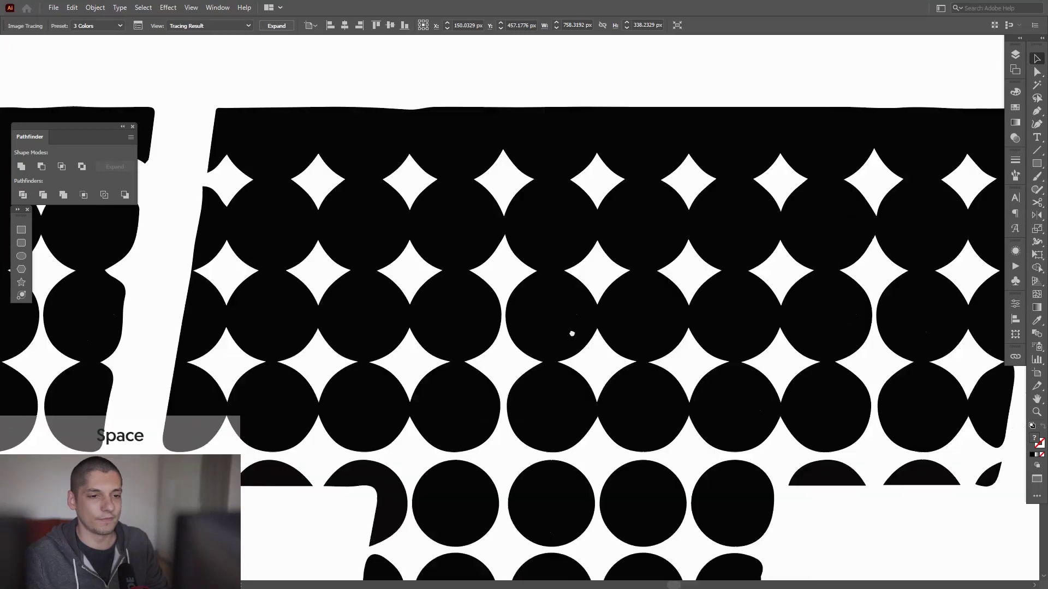
pyautogui.scroll(-3, 572, 333)
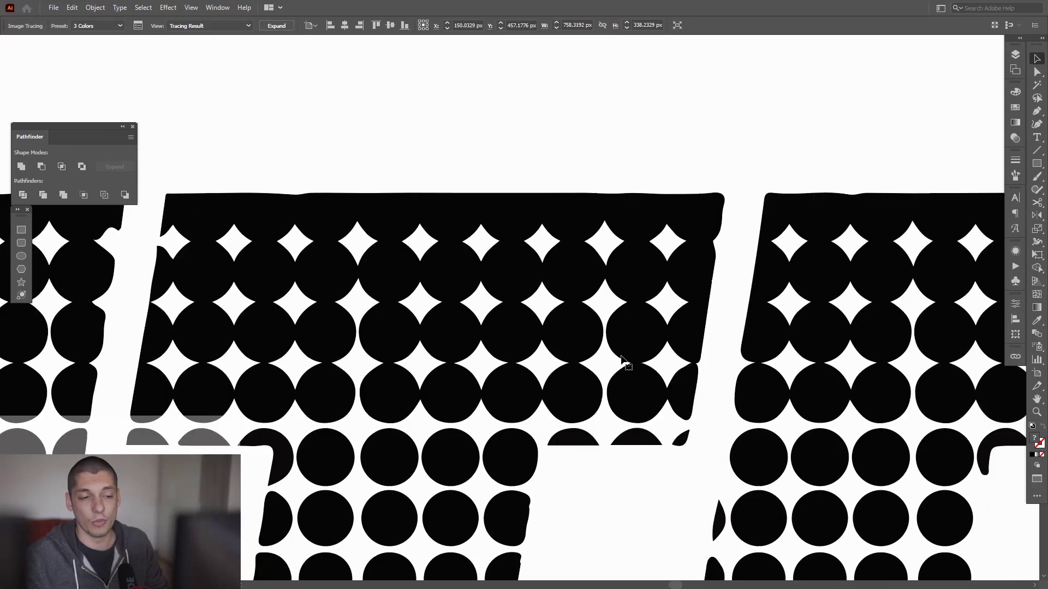
pyautogui.scroll(-2, 622, 360)
pyautogui.scroll(2, 622, 360)
pyautogui.scroll(1, 737, 318)
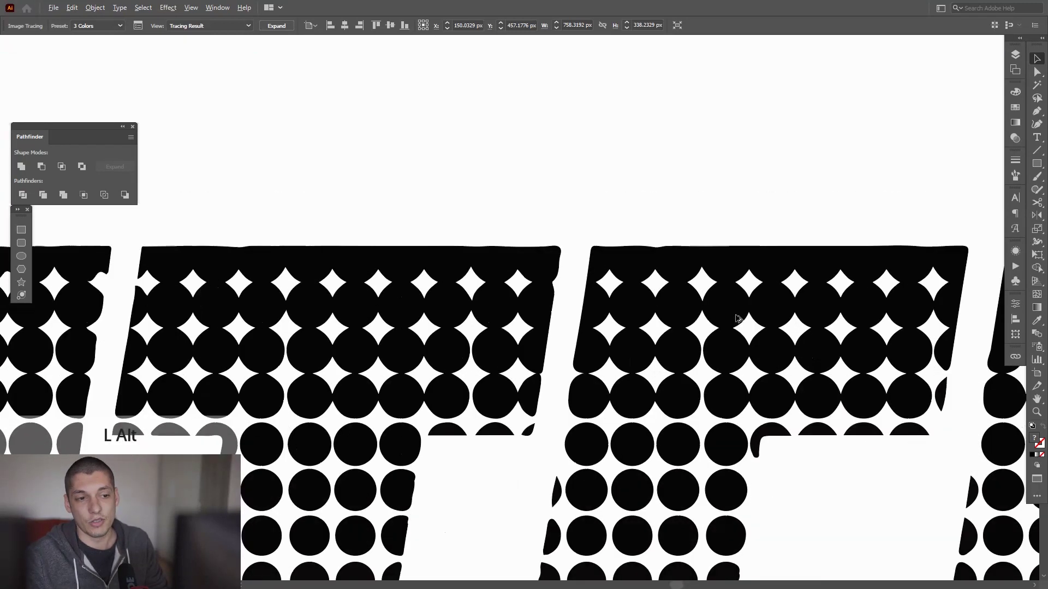
pyautogui.scroll(-3, 737, 318)
pyautogui.moveTo(419, 309); pyautogui.dragTo(443, 295)
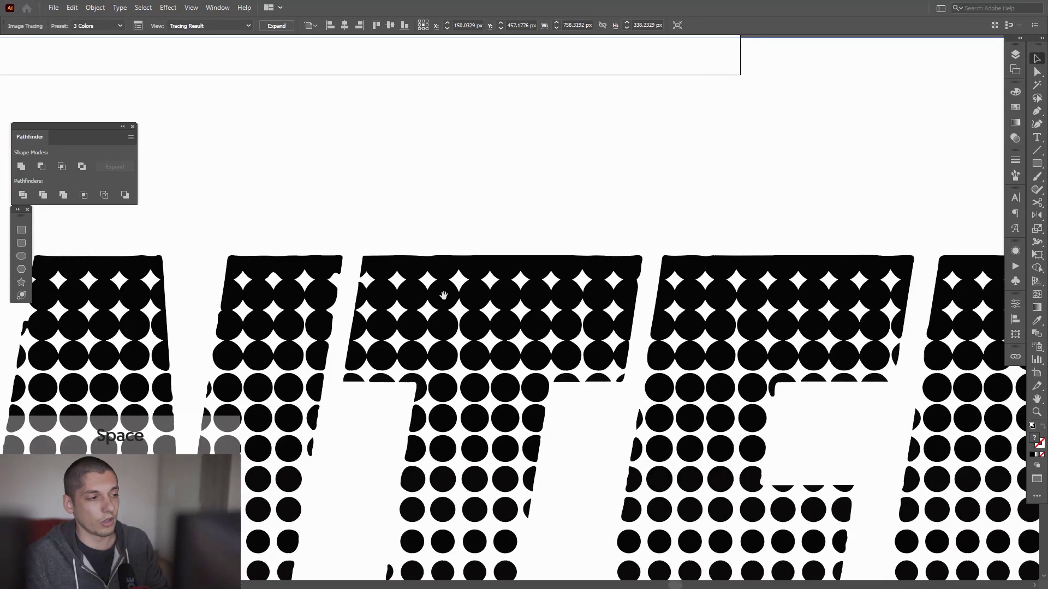
pyautogui.scroll(-1, 443, 296)
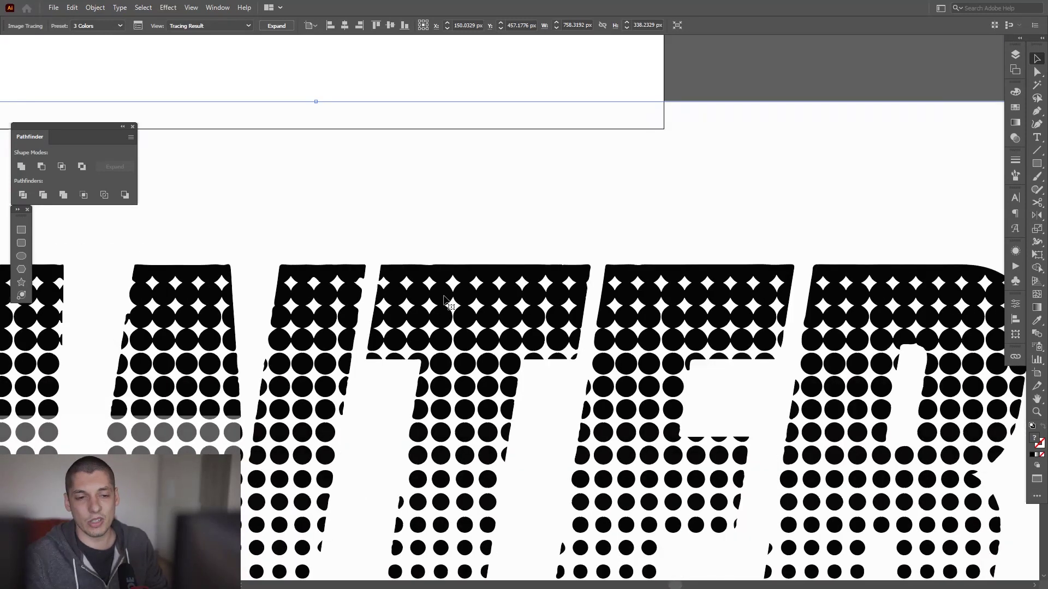
pyautogui.scroll(2, 443, 297)
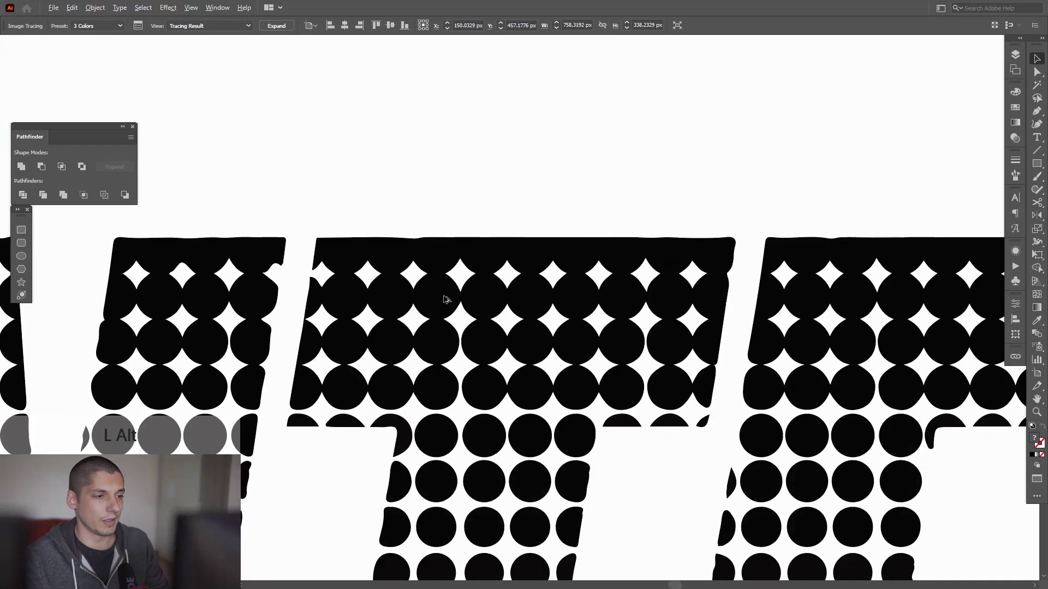
pyautogui.scroll(-2, 444, 299)
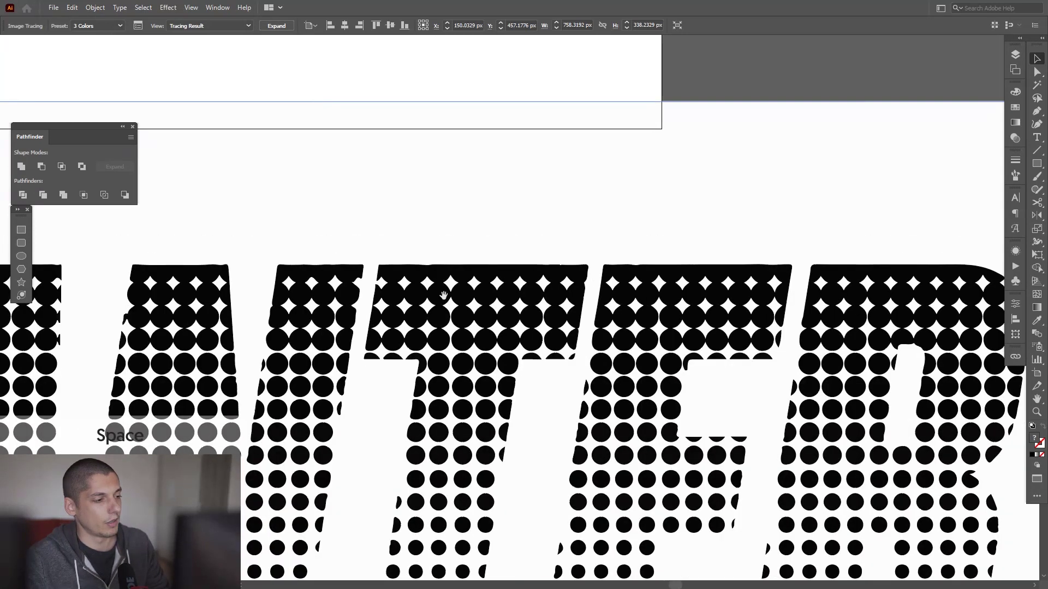
pyautogui.scroll(-2, 443, 295)
pyautogui.scroll(4, 443, 295)
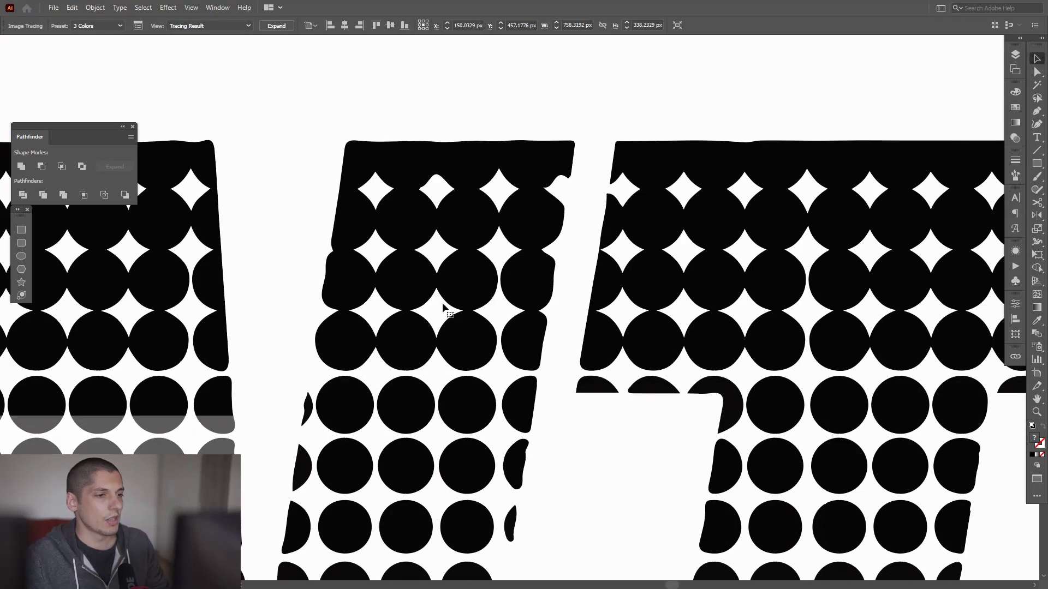
pyautogui.scroll(1, 457, 295)
pyautogui.scroll(-4, 457, 295)
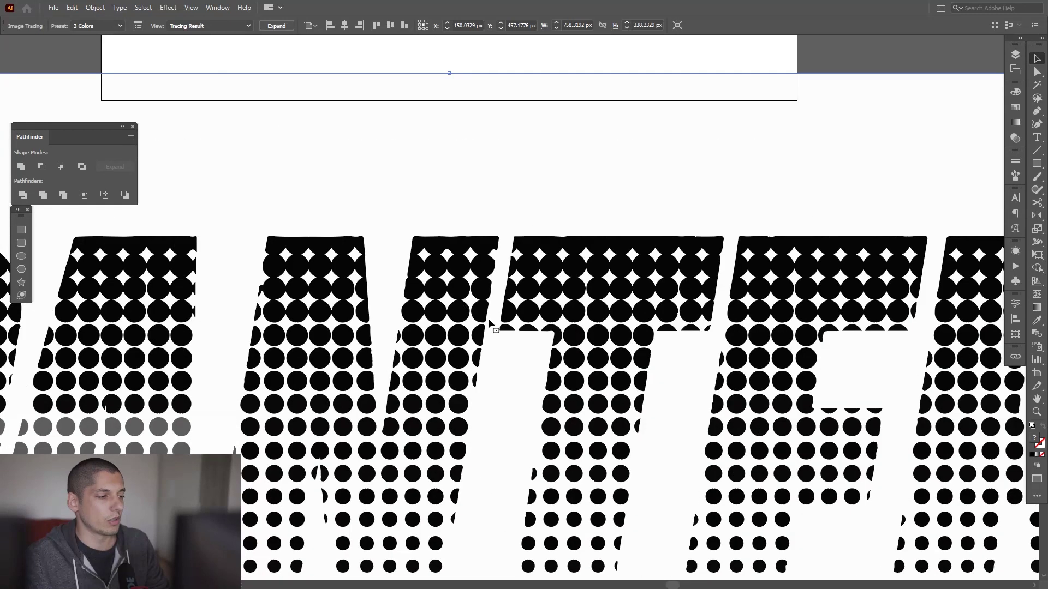
pyautogui.moveTo(500, 302); pyautogui.dragTo(541, 248)
pyautogui.scroll(-2, 540, 247)
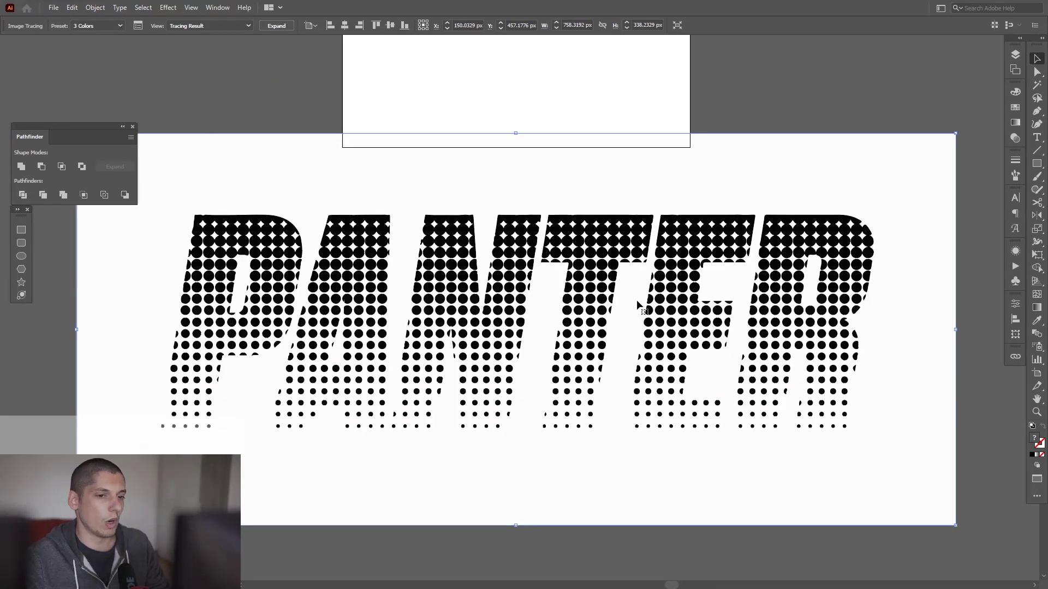
pyautogui.scroll(3, 637, 304)
pyautogui.scroll(-4, 779, 352)
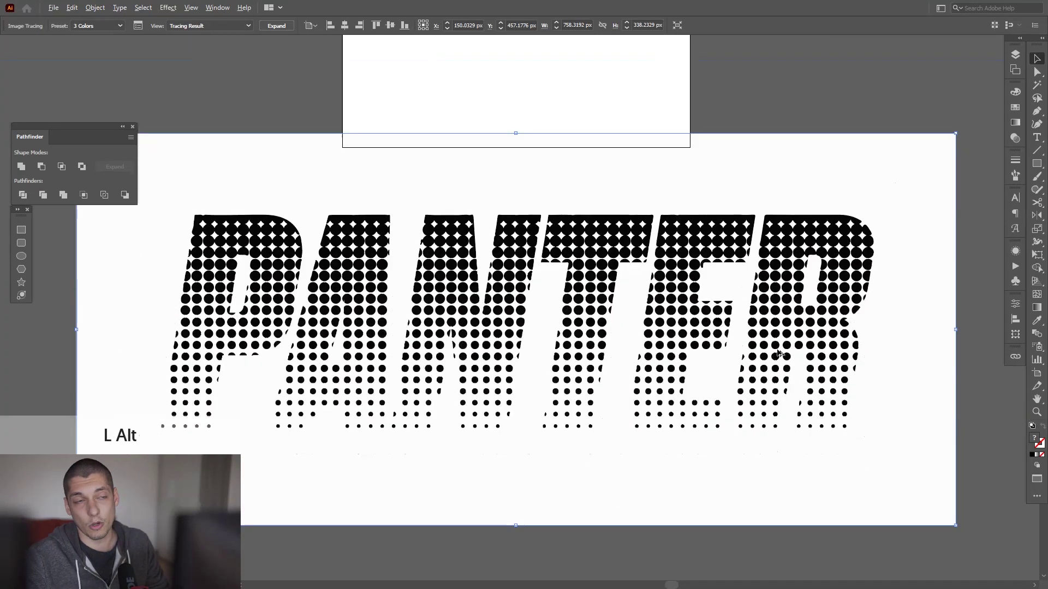
pyautogui.scroll(2, 780, 355)
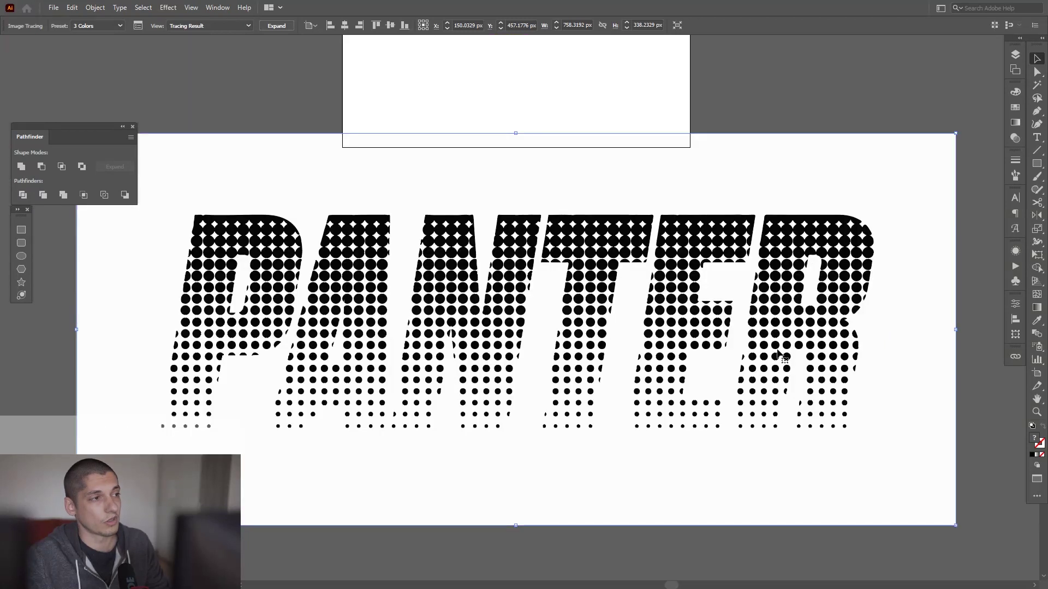
# Expand the traced halftone lettering into editable paths and ungroup it
pyautogui.click(277, 25)
pyautogui.rightClick(504, 266)
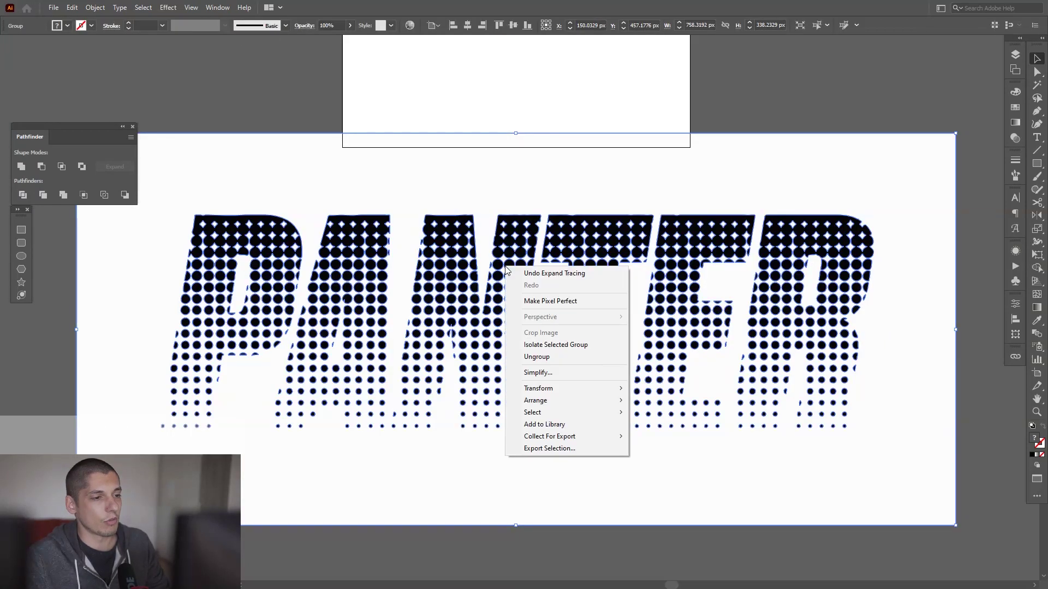
pyautogui.click(557, 357)
# Delete the large white background shape surrounding the traced lettering
pyautogui.scroll(-2, 557, 357)
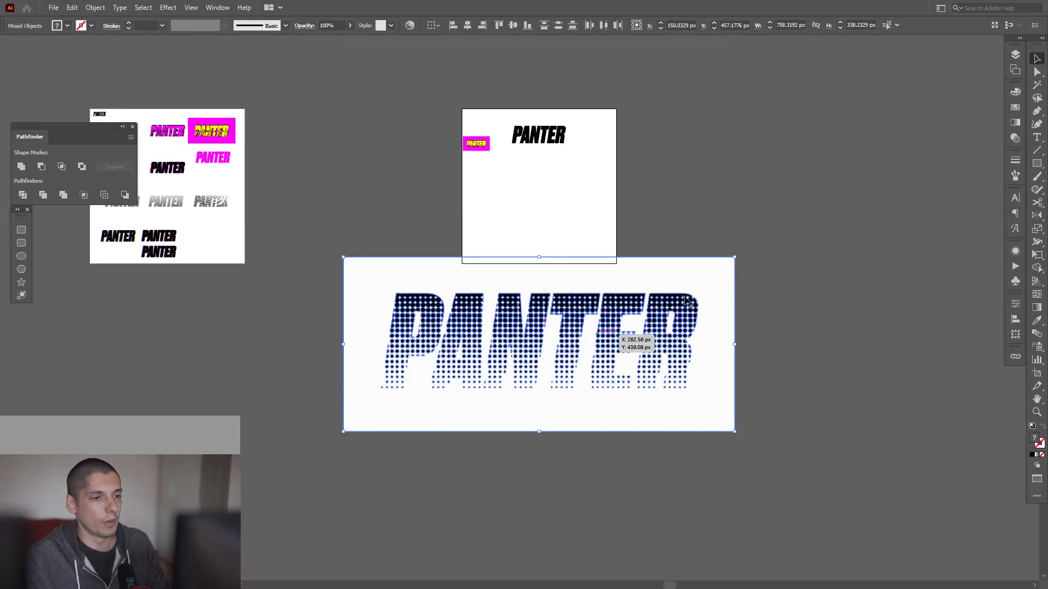
pyautogui.click(746, 236)
pyautogui.click(733, 276)
pyautogui.press('Delete')
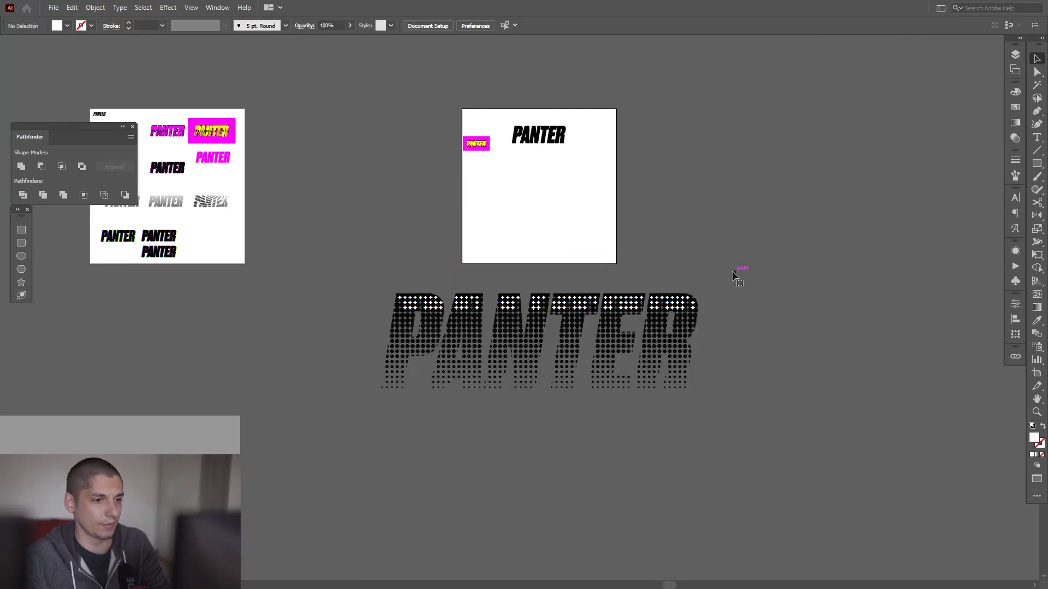
# Select the black halftone shapes of the lettering, leaving out the white star shapes between the upper dots
pyautogui.scroll(6, 532, 310)
pyautogui.moveTo(433, 322); pyautogui.dragTo(502, 267)
pyautogui.scroll(2, 502, 268)
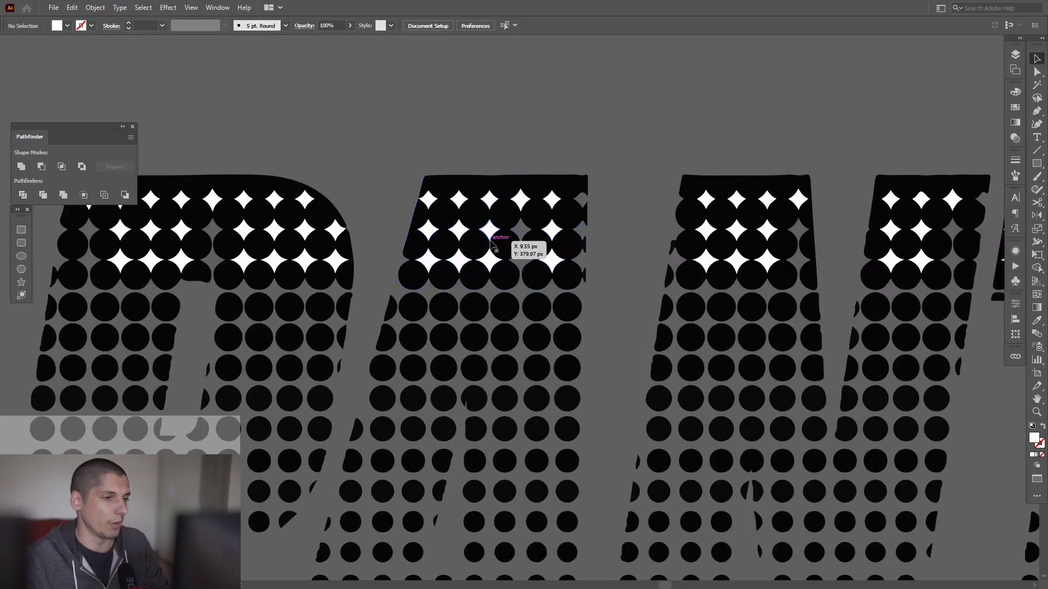
pyautogui.scroll(-3, 546, 262)
pyautogui.moveTo(835, 428); pyautogui.dragTo(783, 438)
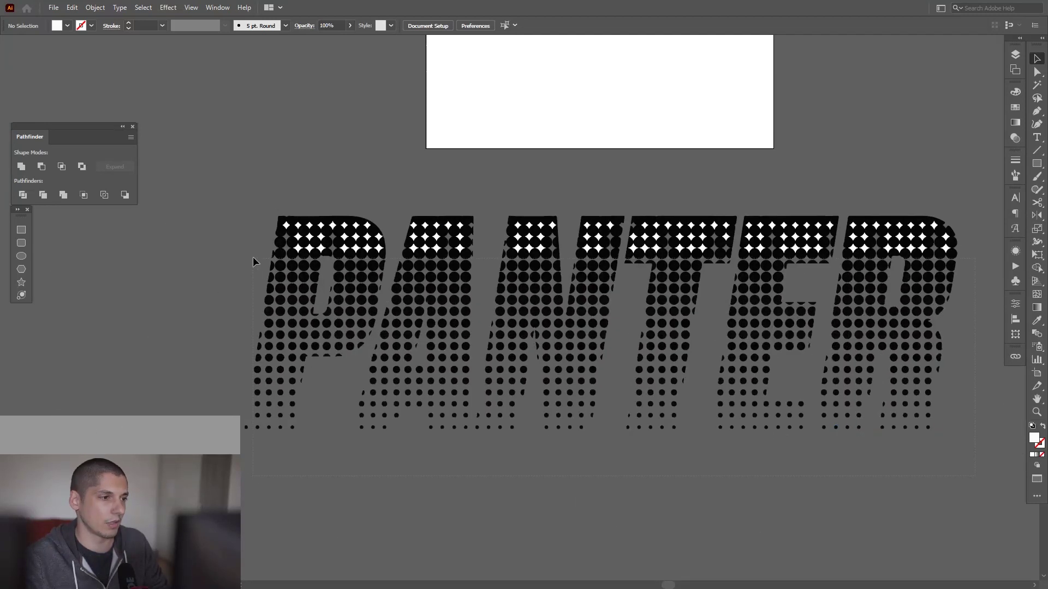
pyautogui.hotkey('ctrl', 'a')
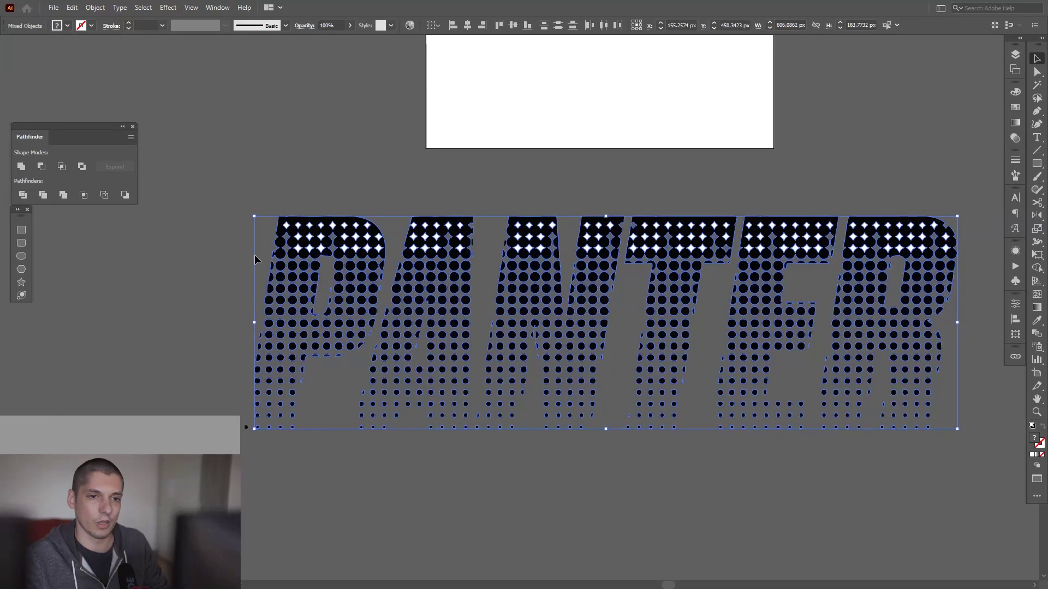
pyautogui.scroll(4, 257, 241)
pyautogui.moveTo(448, 253); pyautogui.dragTo(347, 228)
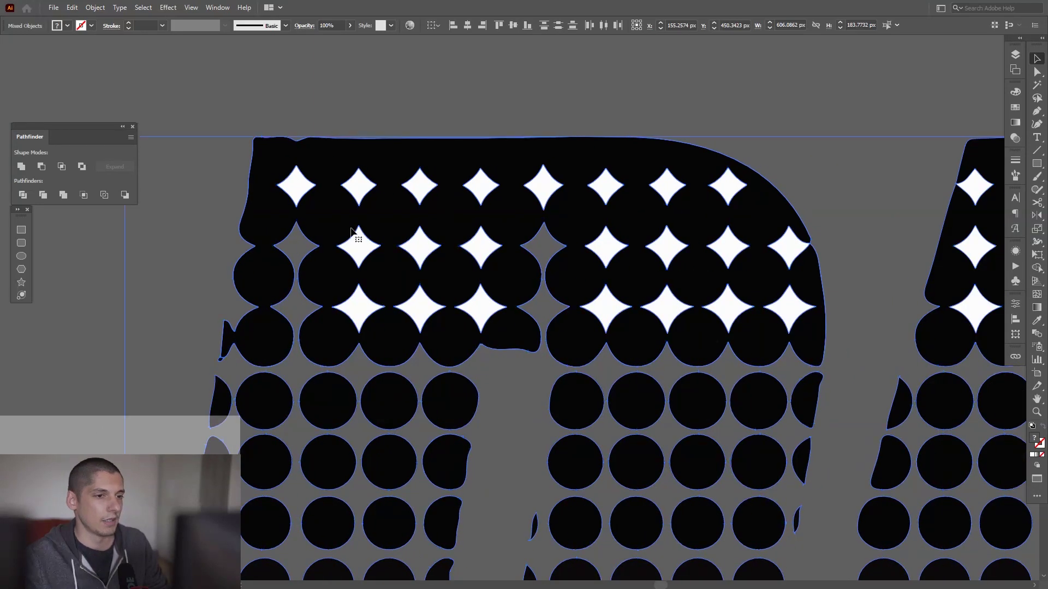
# Try moving the selected black halftone shapes down, away from the white star shapes
pyautogui.scroll(-4, 483, 311)
pyautogui.moveTo(536, 347); pyautogui.dragTo(563, 430)
pyautogui.scroll(-2, 564, 428)
pyautogui.moveTo(716, 409); pyautogui.dragTo(551, 286)
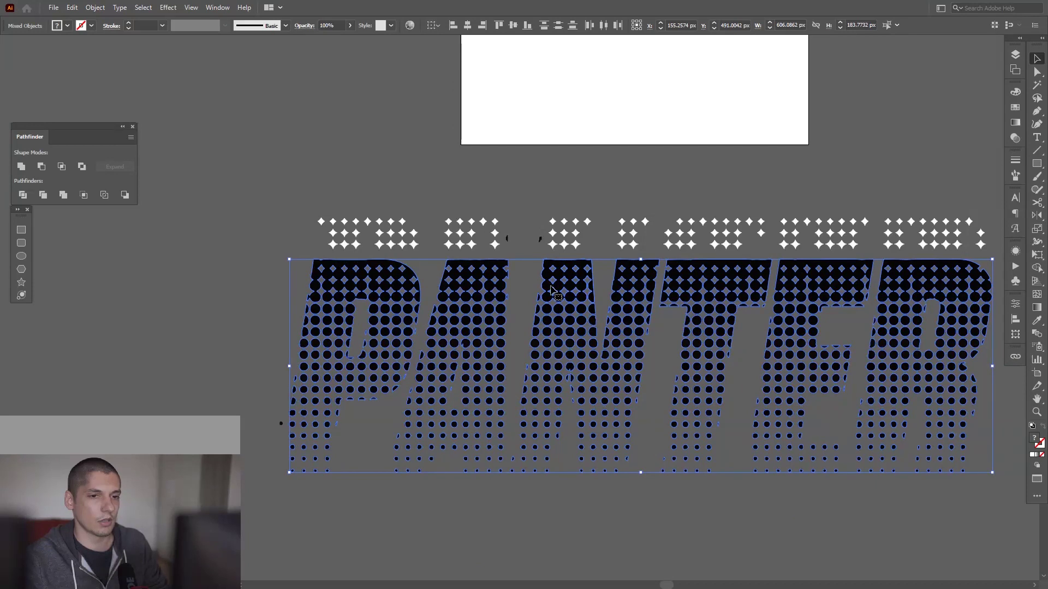
# Add the missed black fragment at the A's right edge to the selection and move the black shapes straight down about 52 px
pyautogui.scroll(1, 517, 216)
pyautogui.scroll(3, 515, 214)
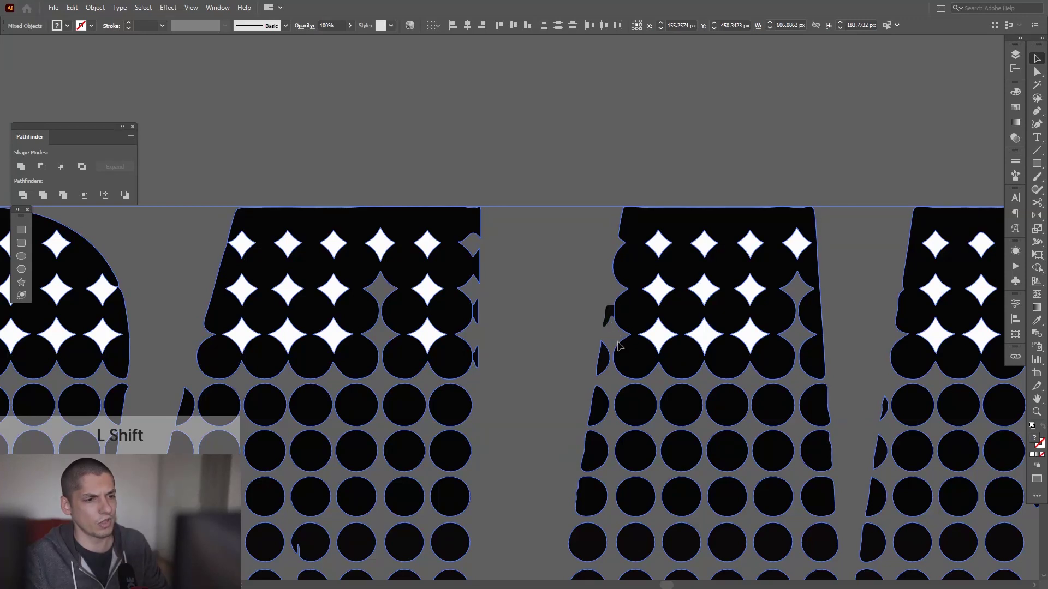
pyautogui.scroll(-3, 547, 359)
pyautogui.moveTo(549, 365); pyautogui.dragTo(568, 309)
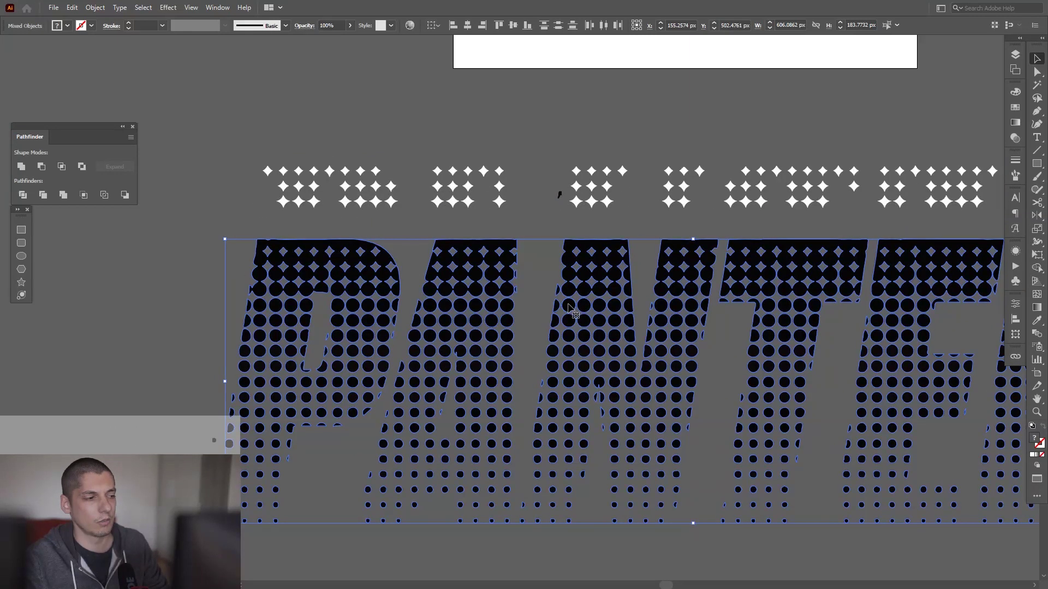
# Group the selected black halftone shapes of the lettering
pyautogui.hotkey('ctrl', 'y')
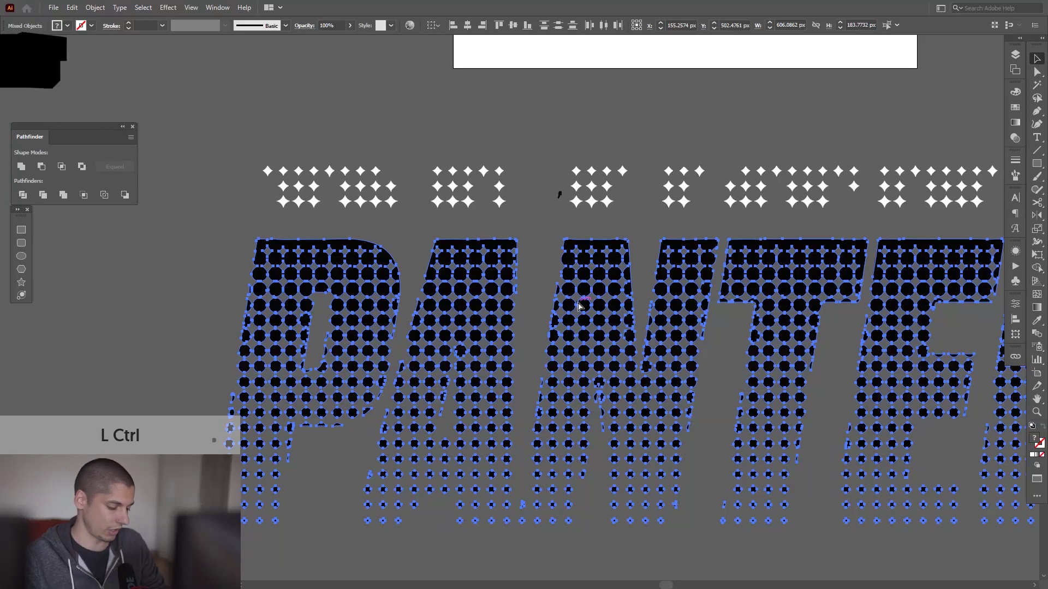
pyautogui.hotkey('ctrl', 'y')
pyautogui.rightClick(579, 306)
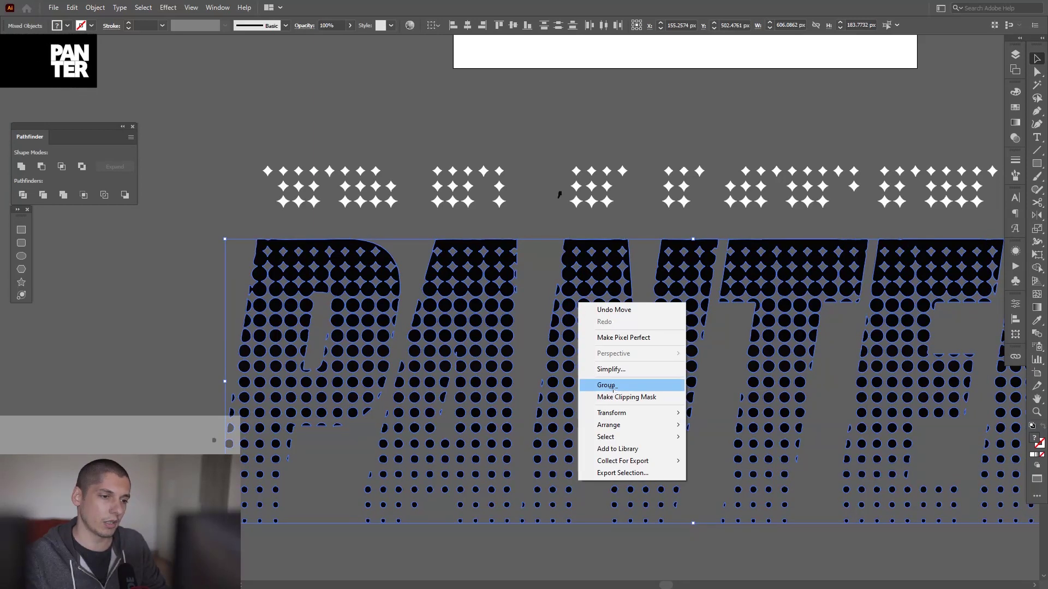
pyautogui.click(605, 385)
pyautogui.scroll(-1, 577, 263)
pyautogui.moveTo(675, 242); pyautogui.dragTo(567, 277)
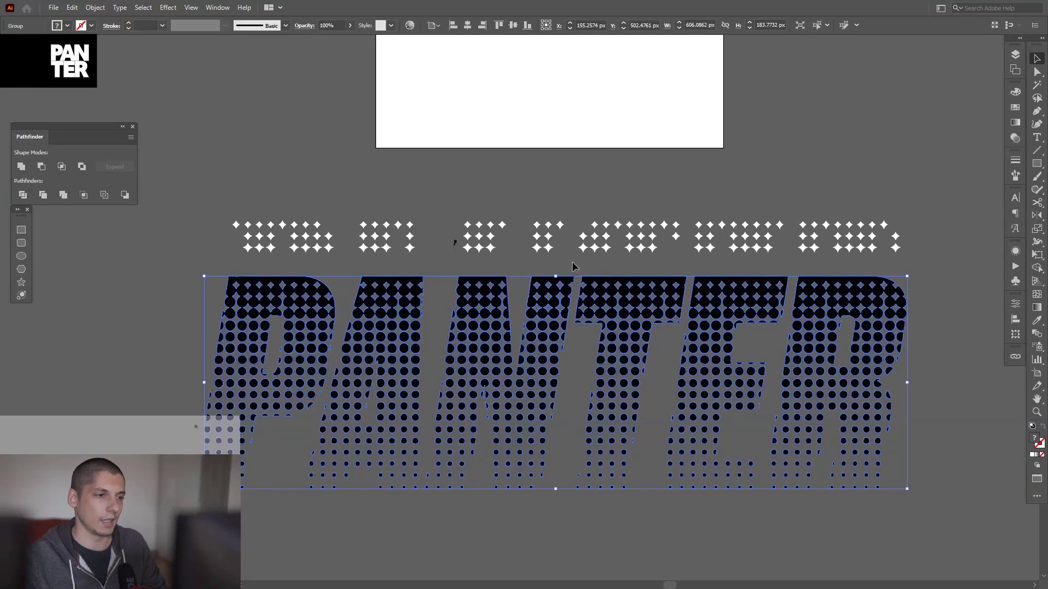
# Delete the white star shapes and black fragments left above the grouped lettering
pyautogui.click(544, 271)
pyautogui.scroll(4, 469, 287)
pyautogui.scroll(-4, 372, 333)
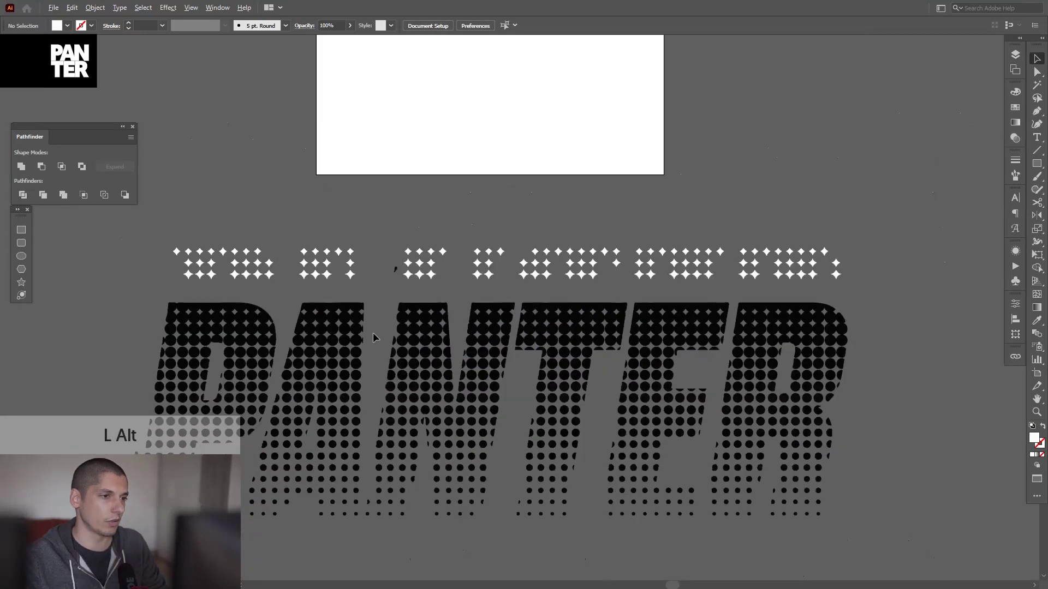
pyautogui.scroll(-1, 370, 268)
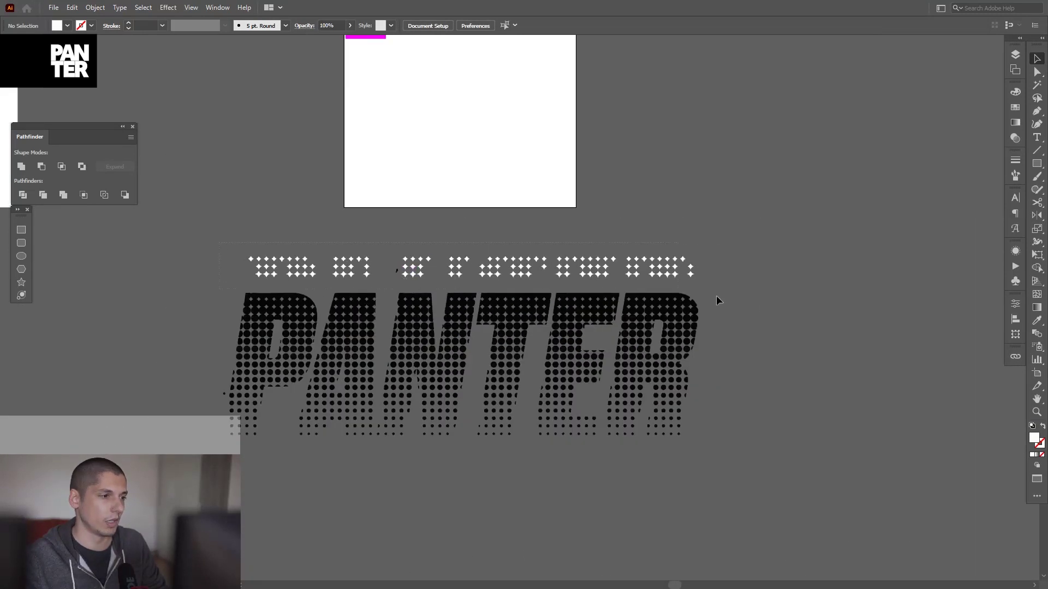
pyautogui.moveTo(750, 286); pyautogui.dragTo(749, 286)
pyautogui.press('Delete')
# Try moving the leftover black dot beside the P's lower left edge up toward the lettering
pyautogui.moveTo(344, 340); pyautogui.dragTo(456, 301)
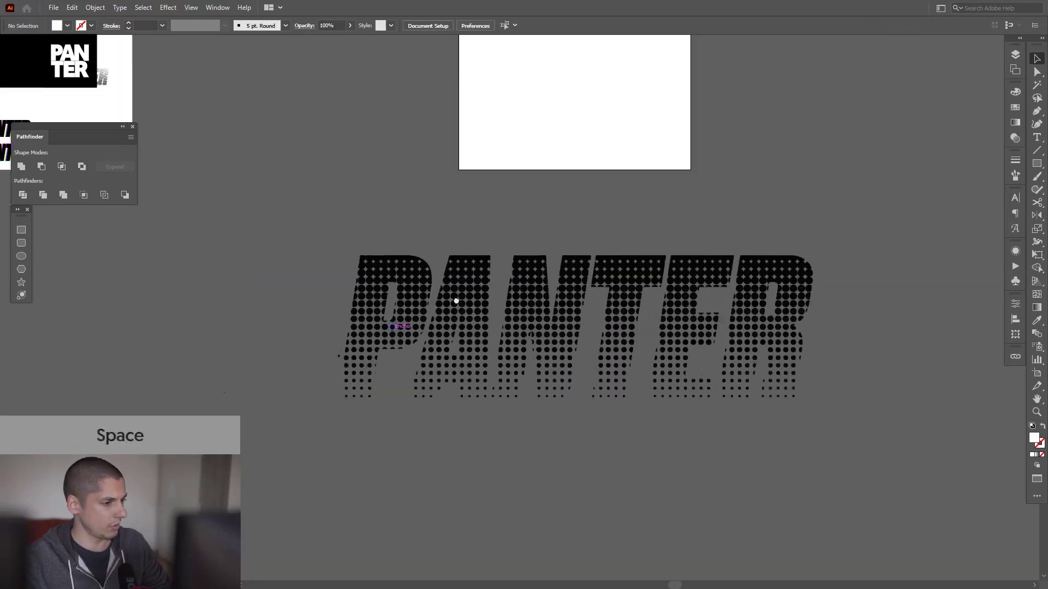
pyautogui.scroll(4, 285, 354)
pyautogui.moveTo(441, 359); pyautogui.dragTo(431, 317)
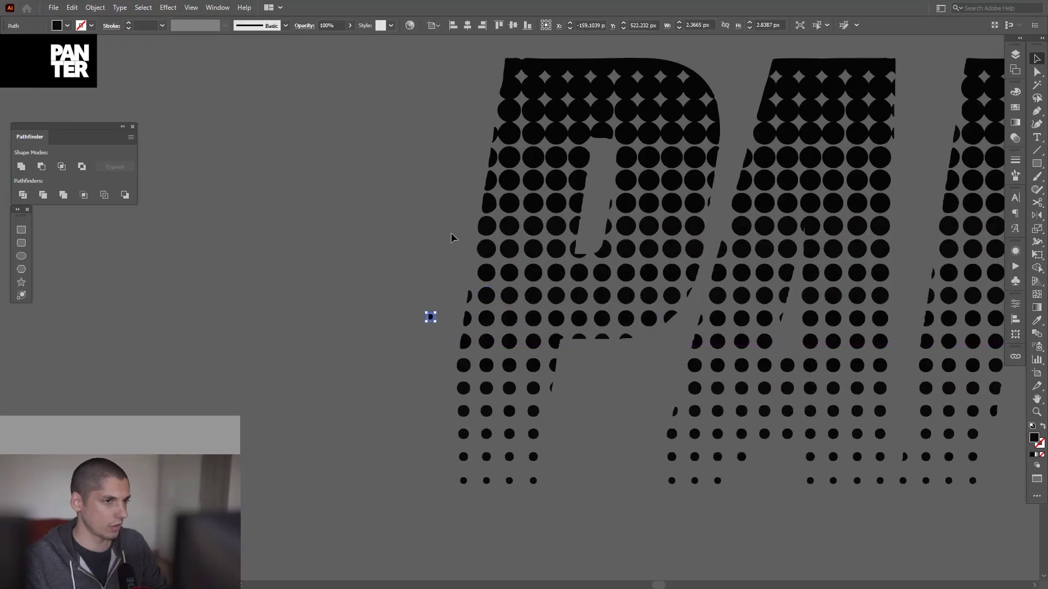
pyautogui.click(425, 266)
# Undo the dot move, the star deletion, the grouping and the downward move of the black shapes
pyautogui.hotkey('ctrl', 'z')
pyautogui.hotkey('ctrl', 'z')
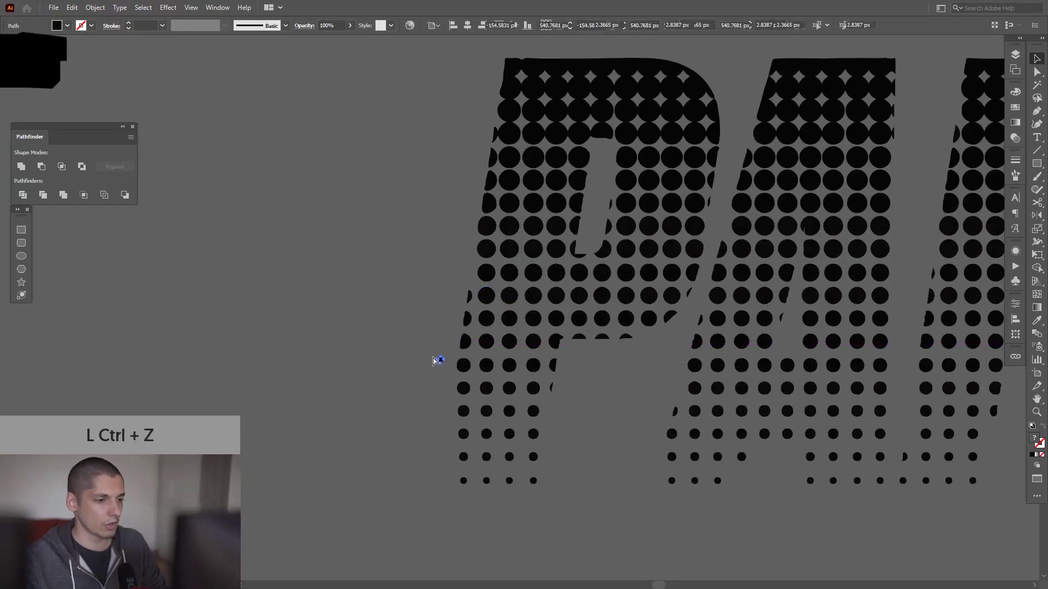
pyautogui.hotkey('ctrl', 'z')
pyautogui.hotkey('ctrl', 'z')
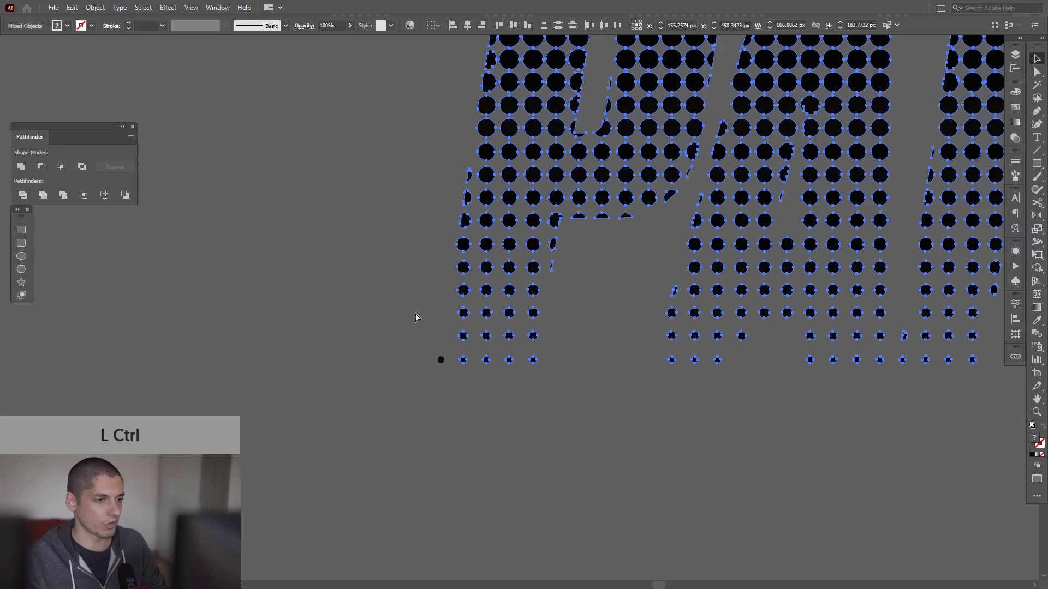
pyautogui.hotkey('ctrl', 'z')
# Select all black halftone shapes again, including the dot at the P's lower left, without the white star shapes
pyautogui.scroll(2, 437, 374)
pyautogui.scroll(-3, 478, 293)
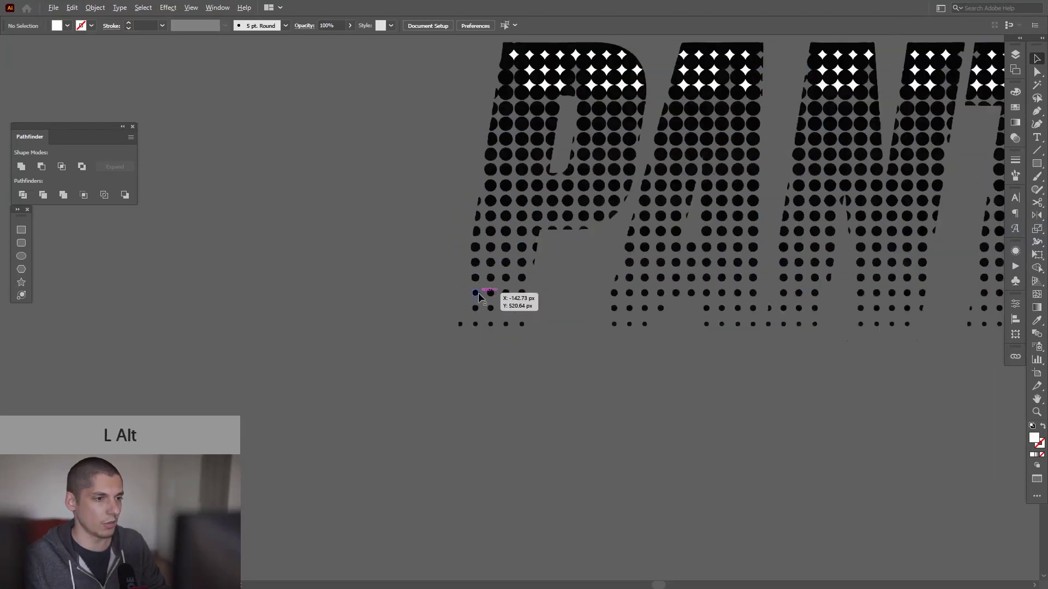
pyautogui.moveTo(478, 292); pyautogui.dragTo(380, 331)
pyautogui.scroll(-1, 381, 335)
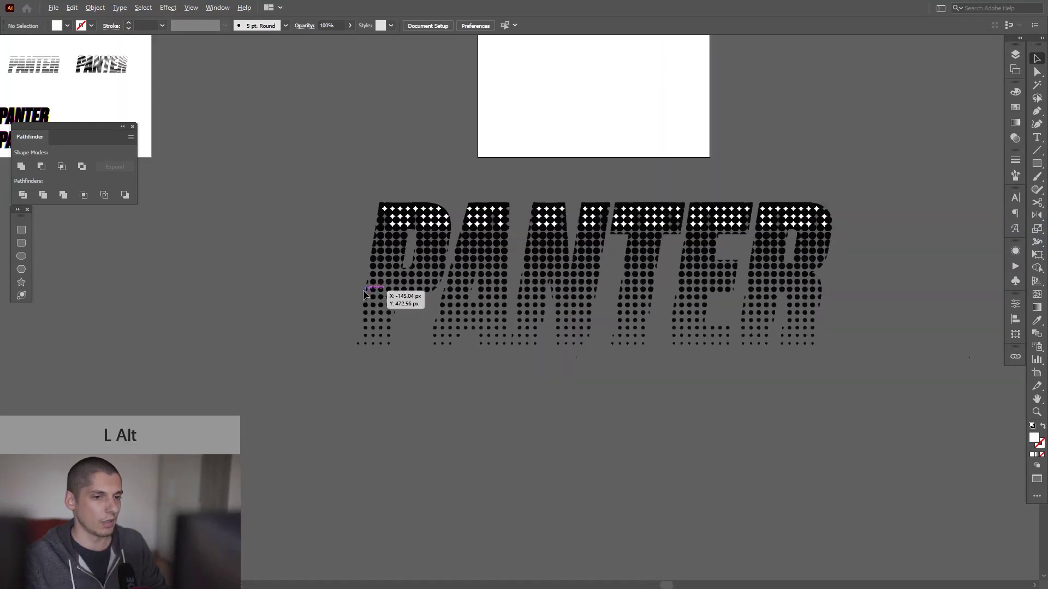
pyautogui.moveTo(811, 395); pyautogui.dragTo(895, 421)
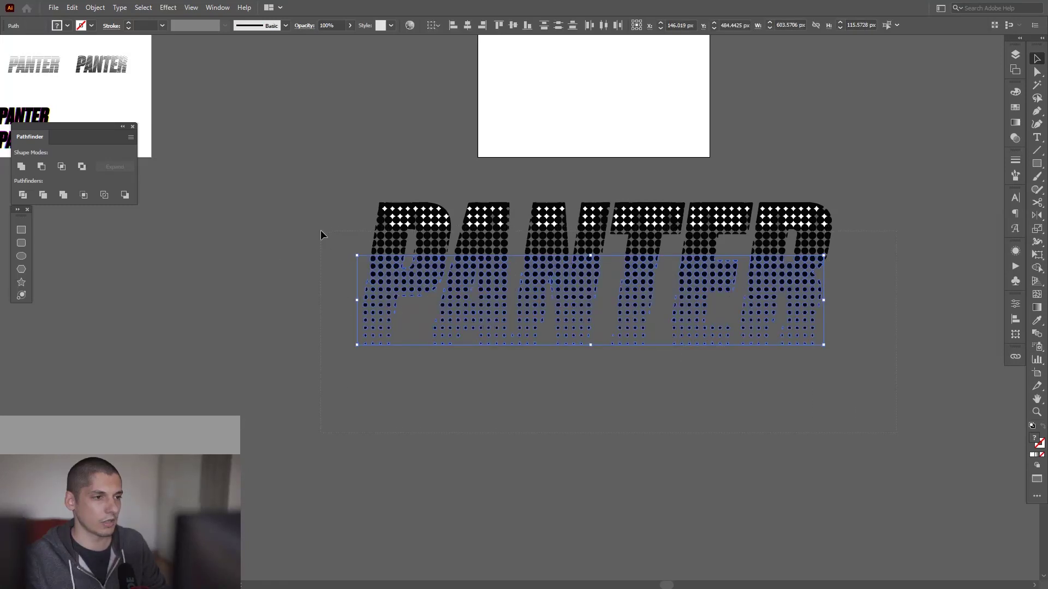
pyautogui.moveTo(320, 231); pyautogui.dragTo(320, 230)
# Add the missed black fragments at the A's right edge to the selection and group all selected black shapes
pyautogui.scroll(3, 401, 220)
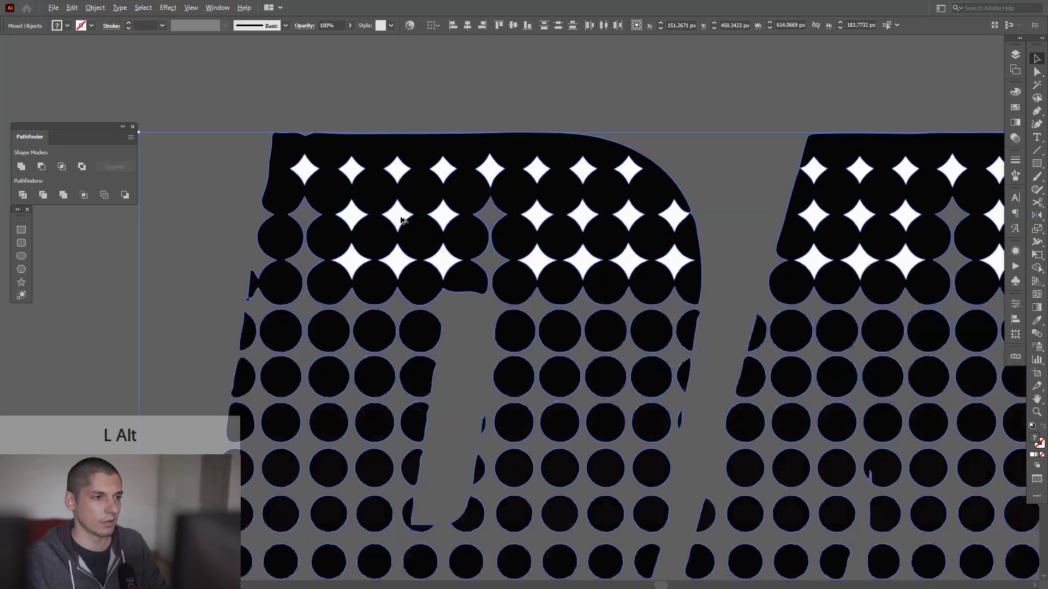
pyautogui.scroll(-2, 425, 226)
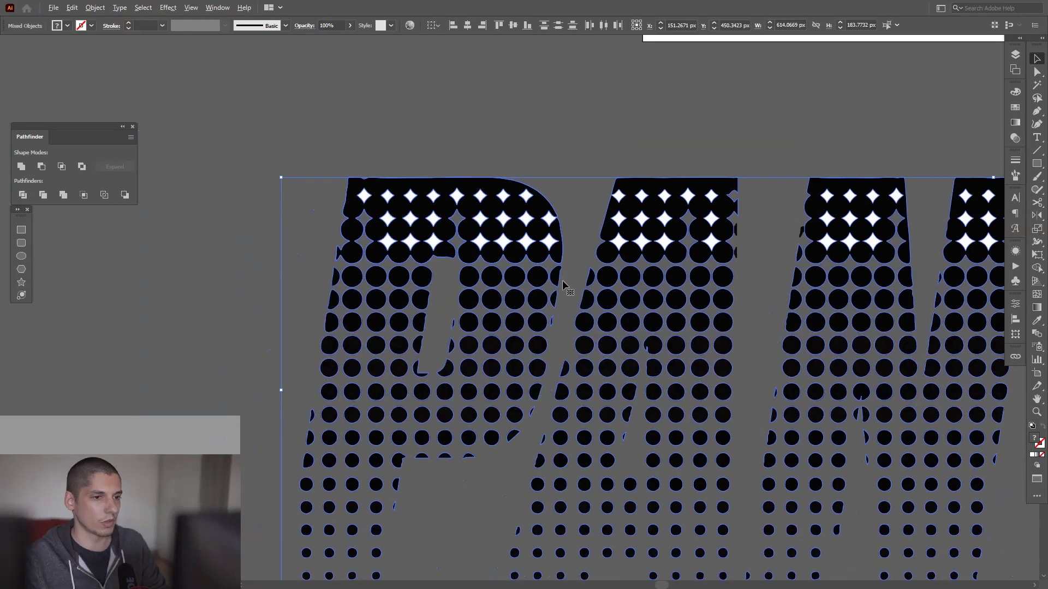
pyautogui.scroll(3, 741, 278)
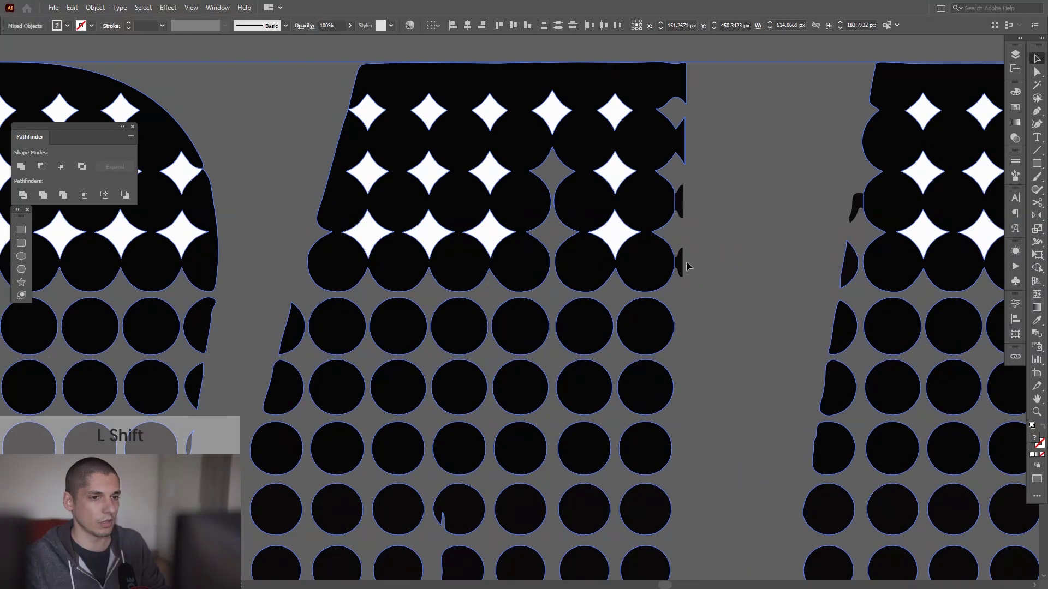
pyautogui.scroll(-1, 682, 207)
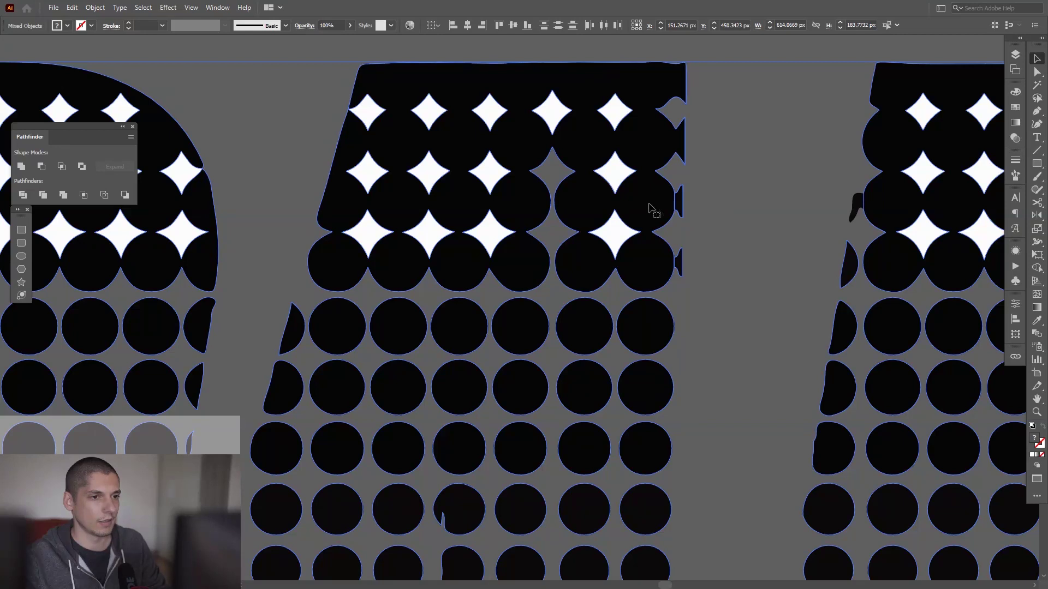
pyautogui.rightClick(649, 205)
pyautogui.click(702, 284)
pyautogui.scroll(-3, 700, 284)
pyautogui.scroll(-3, 700, 284)
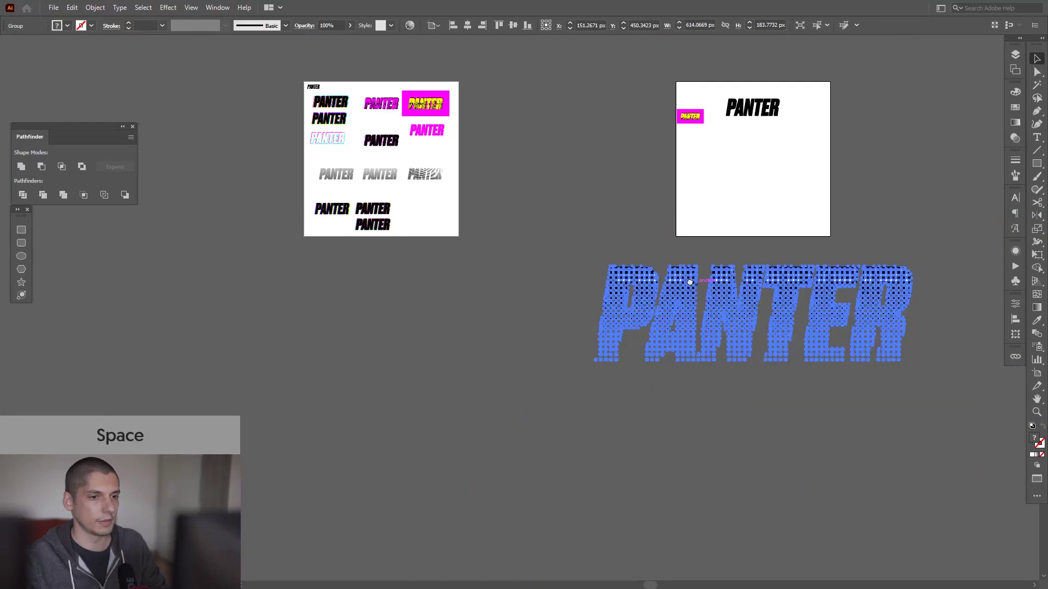
# Try moving the grouped black lettering straight down, away from the white star shapes
pyautogui.scroll(2, 599, 223)
pyautogui.moveTo(699, 283); pyautogui.dragTo(398, 231)
pyautogui.click(665, 285)
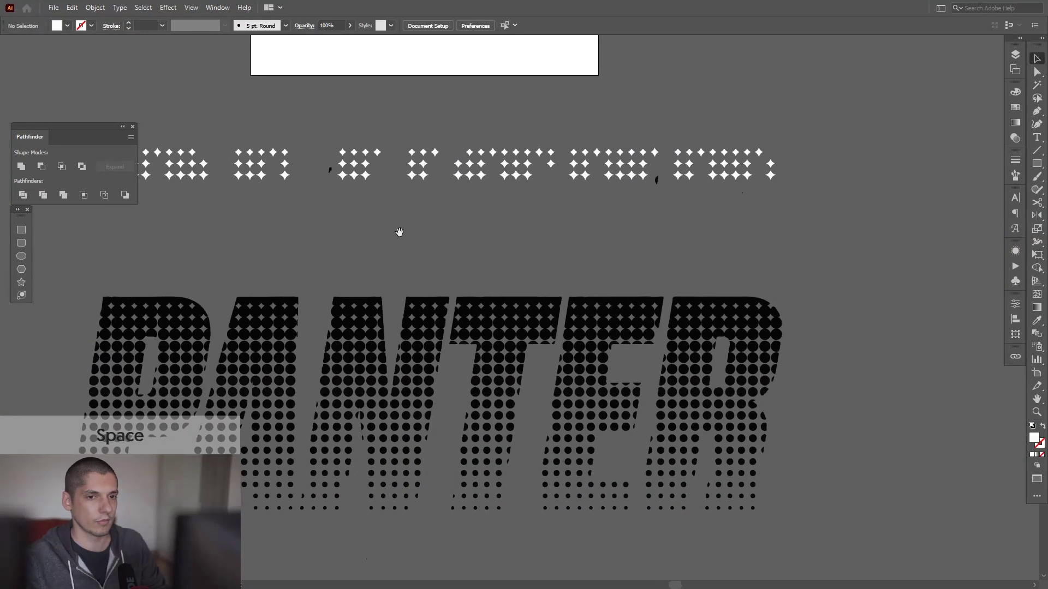
pyautogui.scroll(1, 631, 211)
pyautogui.moveTo(708, 398); pyautogui.dragTo(707, 192)
# Undo the group's move and add the missed black fragment at the E's upper right edge to the selection
pyautogui.scroll(3, 675, 170)
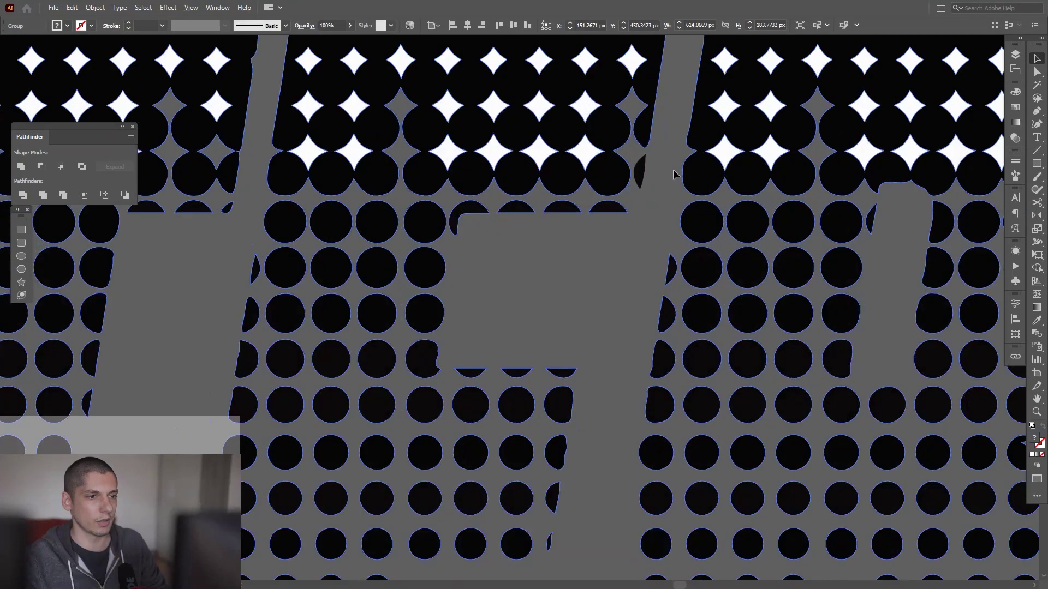
pyautogui.keyDown('shift'); pyautogui.click(646, 175); pyautogui.keyUp('shift')
pyautogui.hotkey('ctrl', 'z')
# Move the black halftone lettering straight down about 136 px and delete the white star shapes left above it
pyautogui.scroll(-3, 646, 175)
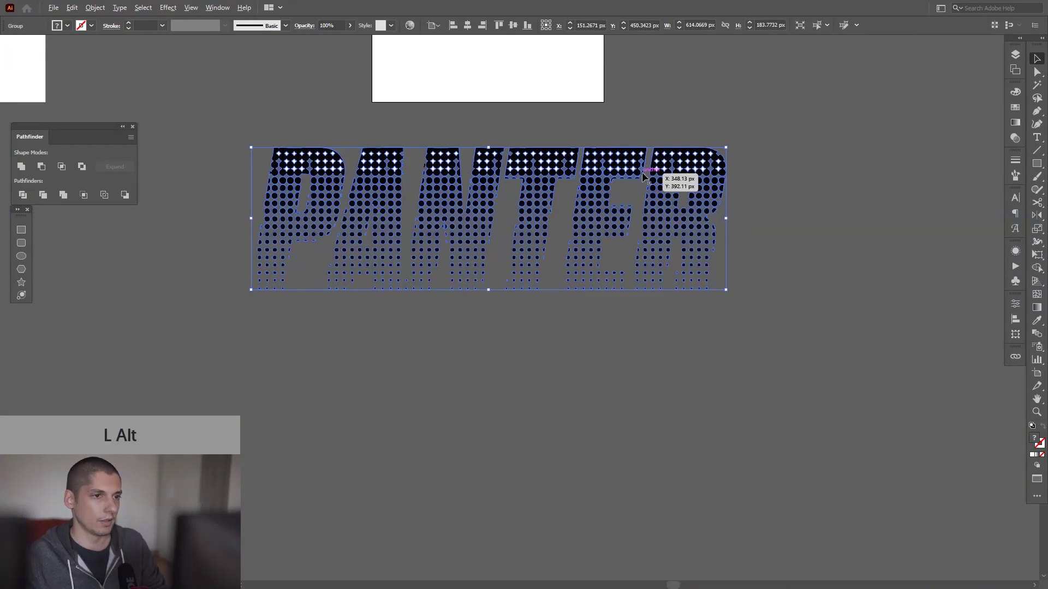
pyautogui.moveTo(649, 173); pyautogui.dragTo(649, 285)
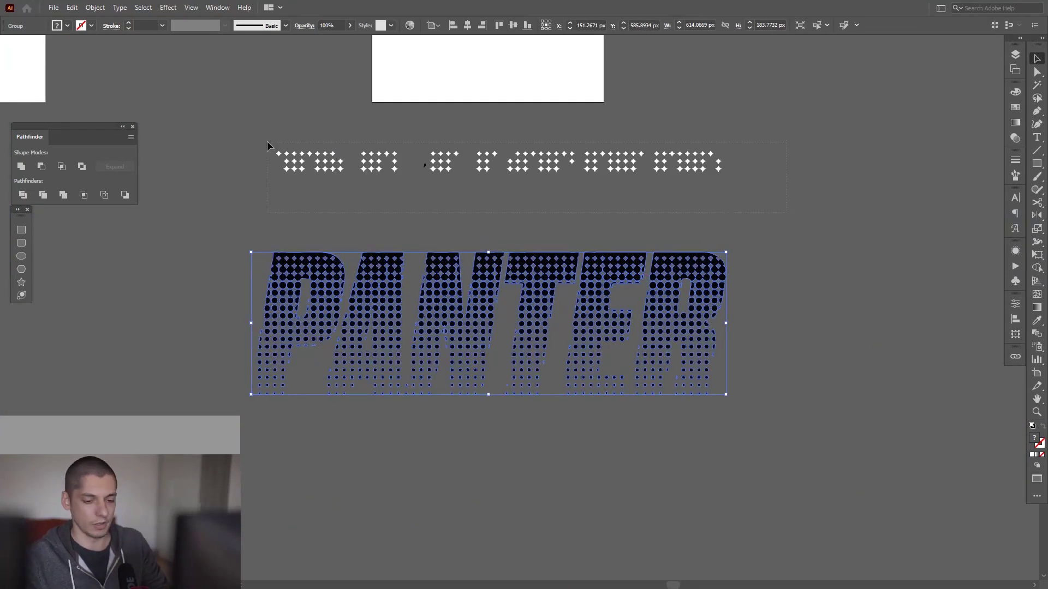
pyautogui.click(257, 129)
pyautogui.moveTo(404, 167); pyautogui.dragTo(474, 345)
# Scale the black halftone lettering down to about 160 px wide and place it on the artboard below the solid PANTER text
pyautogui.moveTo(650, 467); pyautogui.dragTo(623, 185)
pyautogui.moveTo(759, 205); pyautogui.dragTo(590, 201)
pyautogui.click(646, 196)
pyautogui.scroll(3, 561, 153)
pyautogui.moveTo(561, 153); pyautogui.dragTo(581, 219)
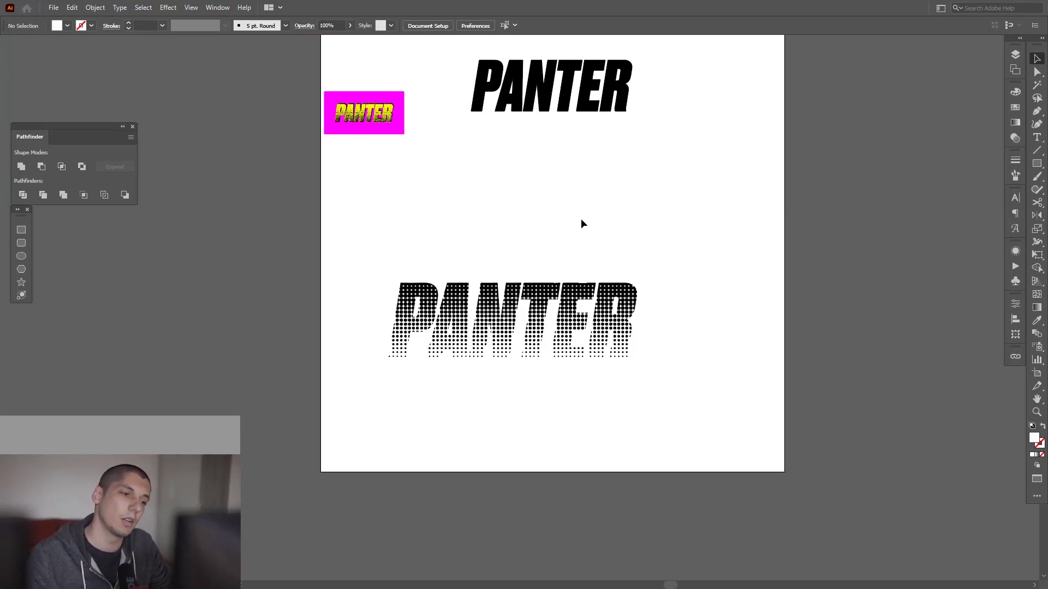
pyautogui.keyDown('alt'); pyautogui.scroll(2, 578, 260); pyautogui.keyUp('alt')
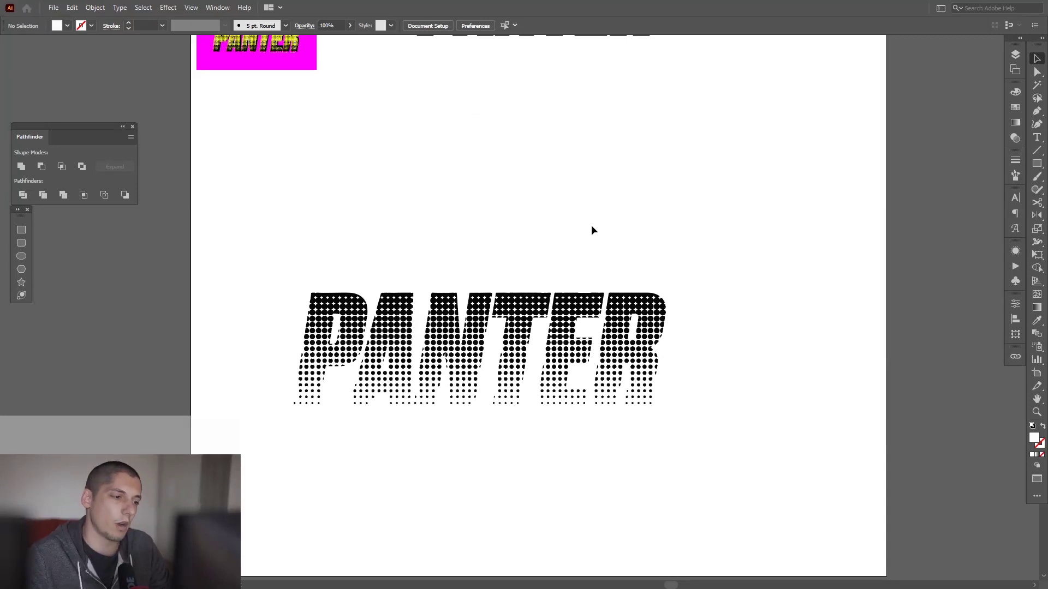
pyautogui.moveTo(577, 197); pyautogui.dragTo(607, 301)
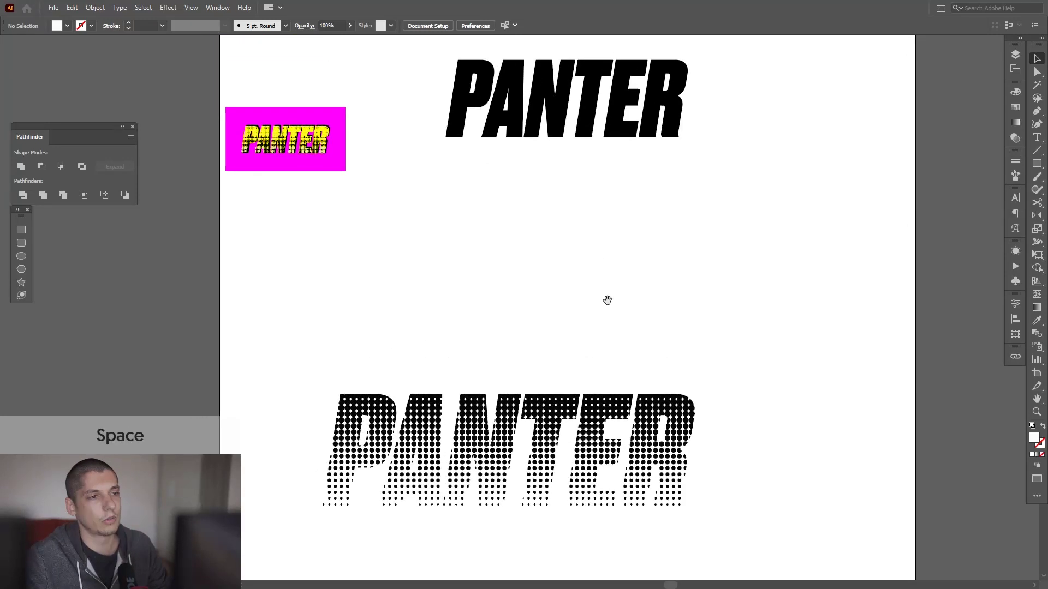
# Move the halftone lettering over the solid black PANTER text and scale it down to about 106 px wide
pyautogui.moveTo(599, 419); pyautogui.dragTo(681, 242)
pyautogui.moveTo(565, 140); pyautogui.dragTo(564, 242)
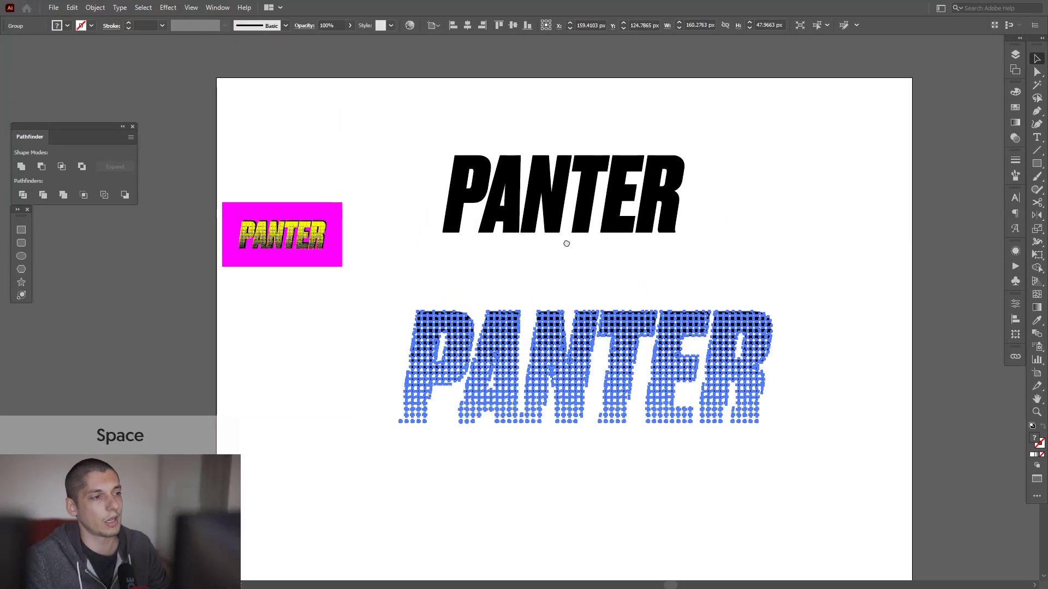
pyautogui.keyDown('alt'); pyautogui.scroll(1, 534, 277); pyautogui.keyUp('alt')
pyautogui.moveTo(470, 366); pyautogui.dragTo(524, 162)
pyautogui.keyDown('alt'); pyautogui.scroll(1, 697, 182); pyautogui.keyUp('alt')
pyautogui.moveTo(918, 302); pyautogui.dragTo(892, 330)
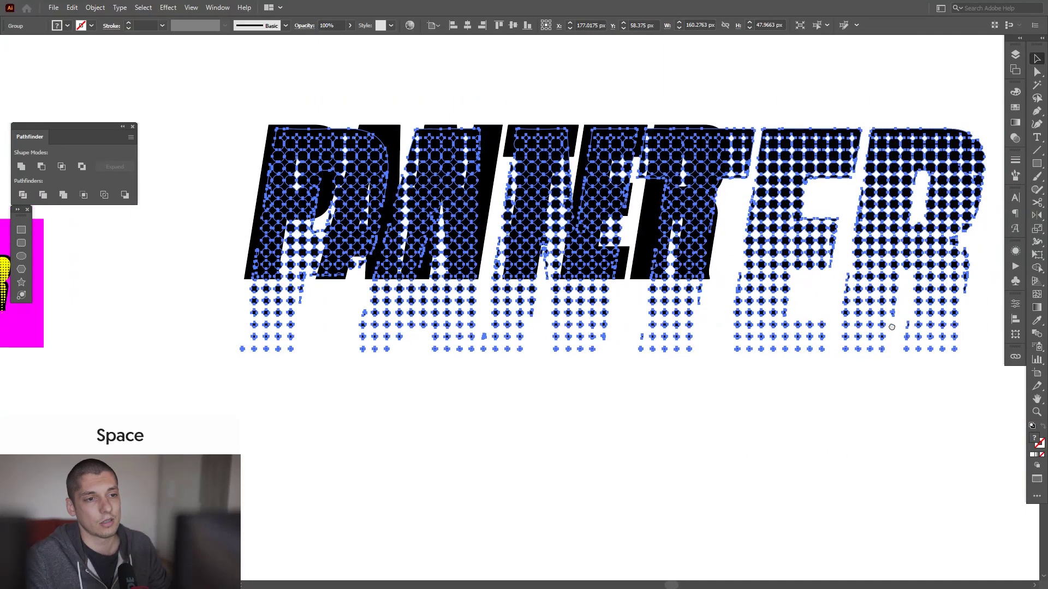
pyautogui.moveTo(982, 356); pyautogui.dragTo(736, 367)
pyautogui.moveTo(424, 323); pyautogui.dragTo(626, 365)
# Fill the halftone lettering with the yellow sampled from the magenta reference artwork
pyautogui.press('i')
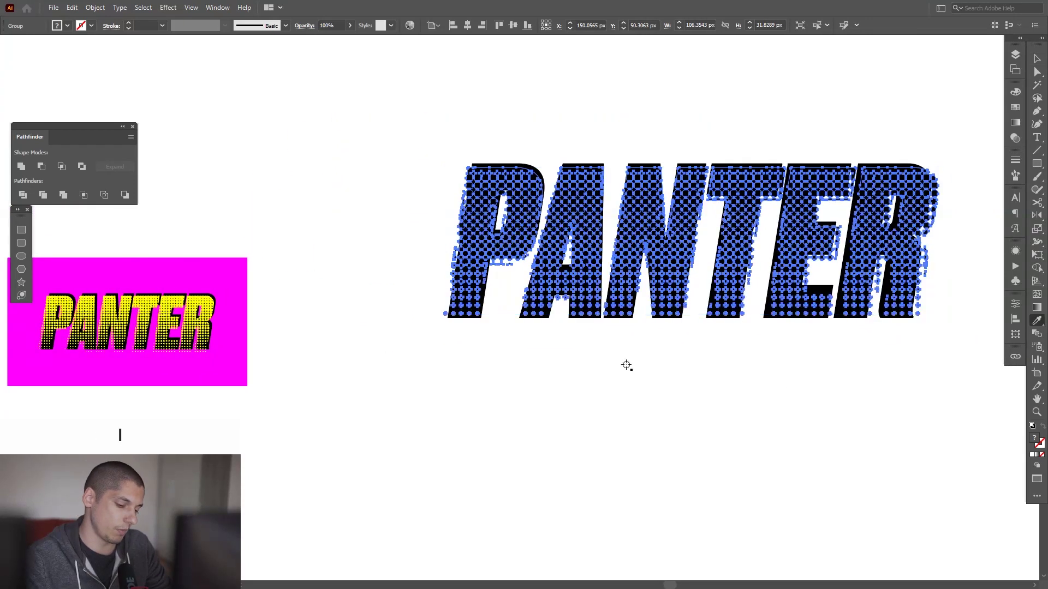
pyautogui.click(206, 300)
pyautogui.hotkey('shift', 'ctrl')
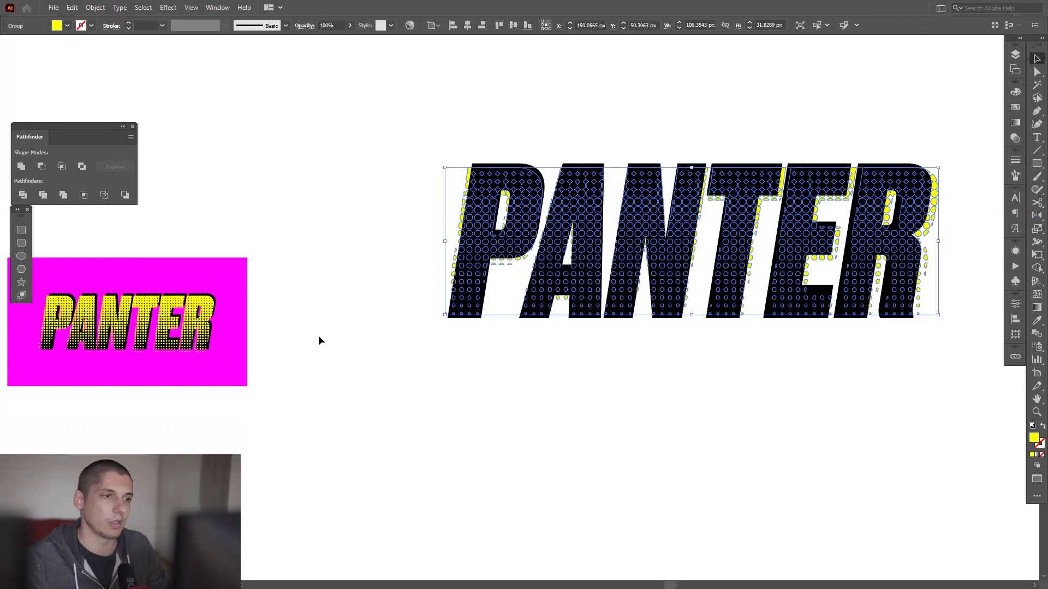
pyautogui.click(319, 337)
# Shift the yellow halftone lettering slightly left and down from the black text and bring it to the front
pyautogui.scroll(2, 444, 148)
pyautogui.click(487, 200)
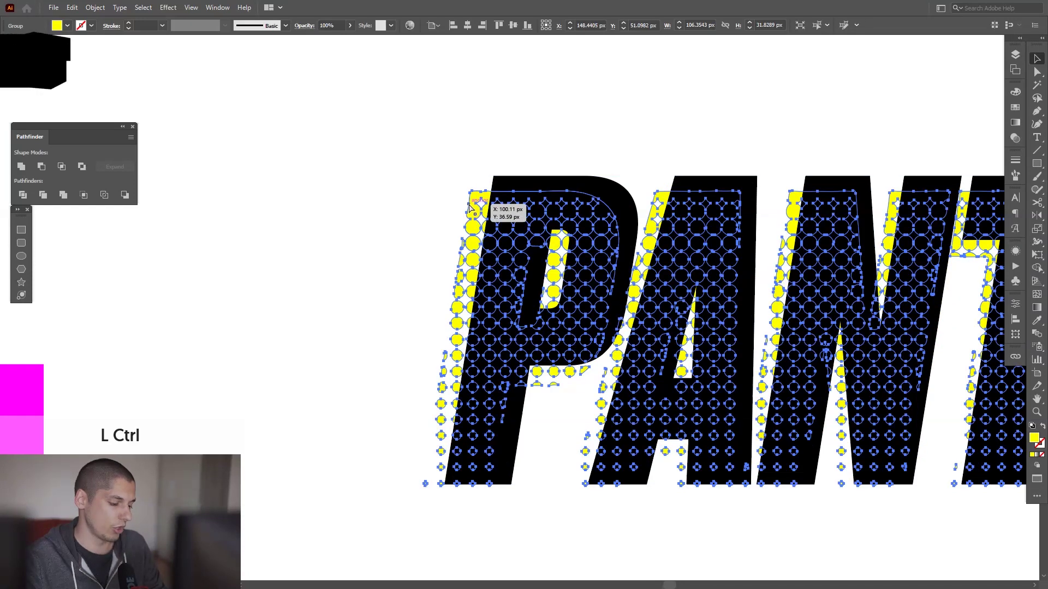
pyautogui.hotkey('shift', 'ctrl')
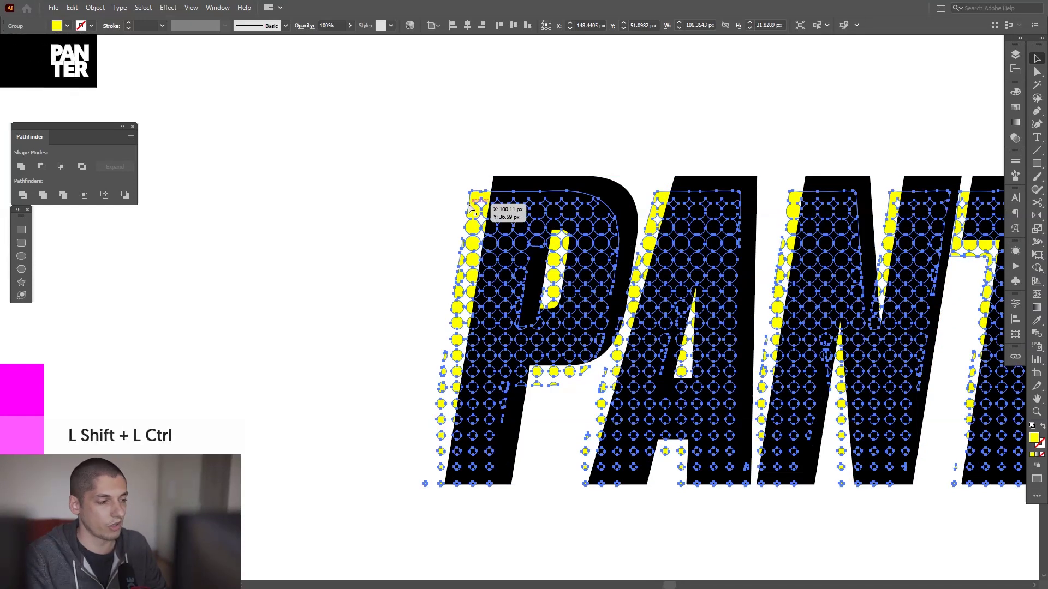
pyautogui.hotkey('ctrl', 'shift', ']')
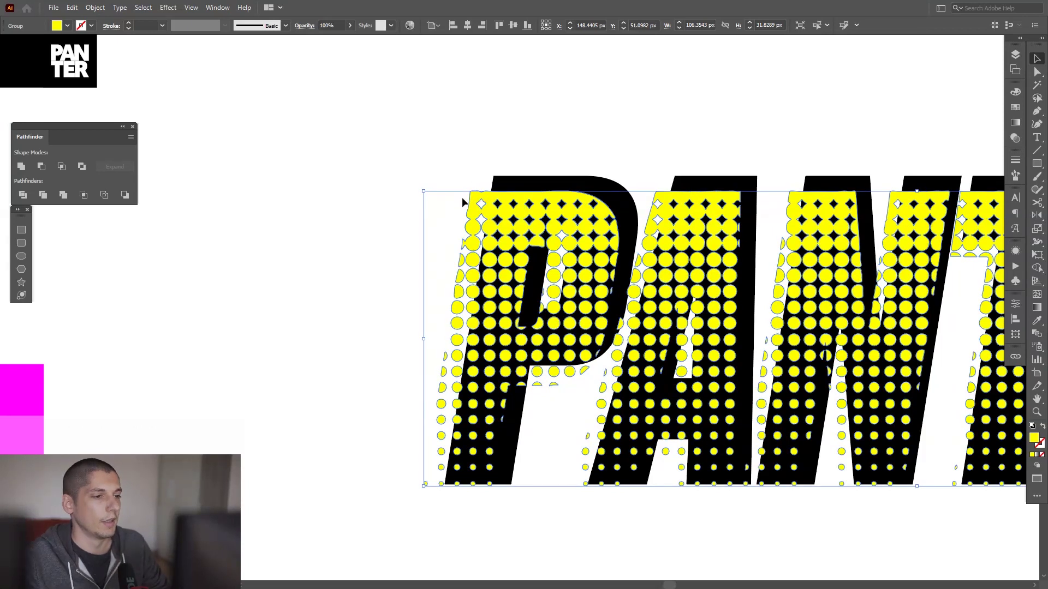
pyautogui.click(473, 155)
# Nudge the yellow halftone lettering about 1 px right and 1 px up to reduce its offset from the black text
pyautogui.scroll(-2, 473, 155)
pyautogui.moveTo(415, 182); pyautogui.dragTo(446, 229)
pyautogui.scroll(3, 508, 224)
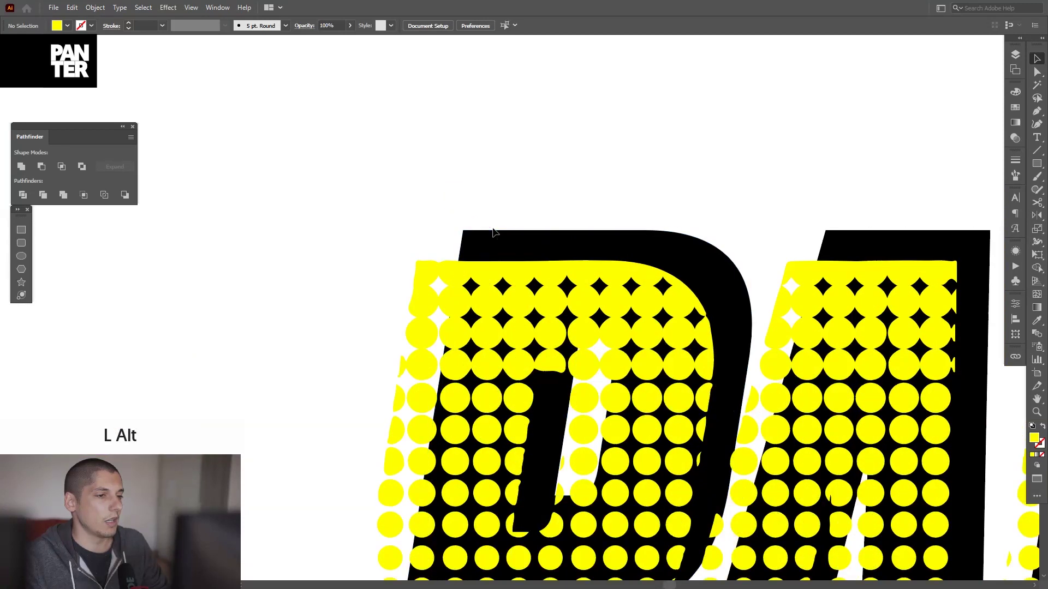
pyautogui.moveTo(486, 285); pyautogui.dragTo(507, 270)
pyautogui.scroll(-5, 506, 270)
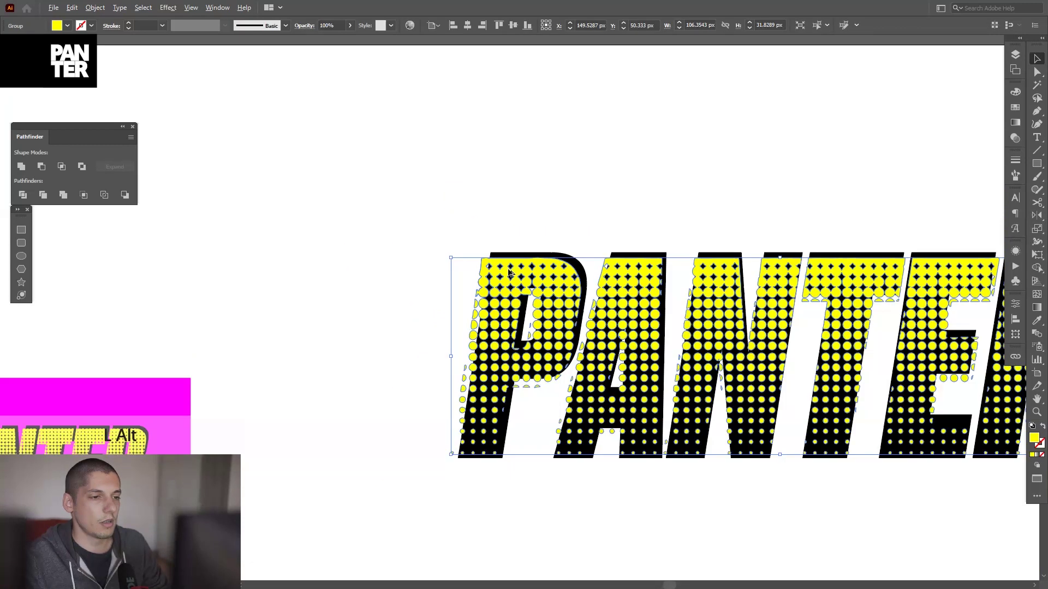
pyautogui.click(312, 334)
# Draw a rectangle about 137 × 77 px covering the PANTER lettering
pyautogui.click(689, 244)
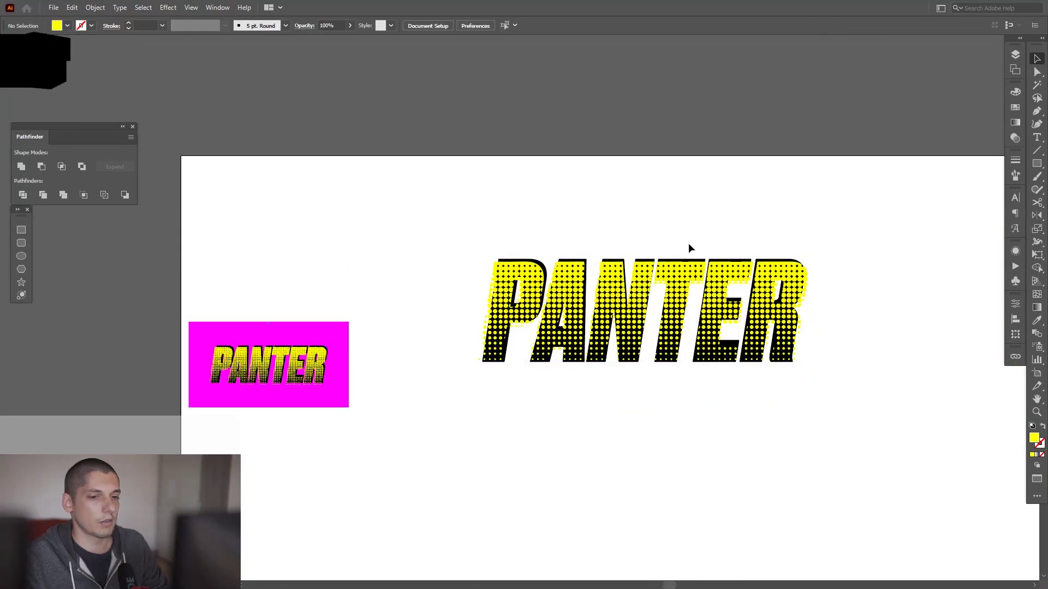
pyautogui.click(1039, 164)
pyautogui.click(950, 163)
pyautogui.moveTo(420, 188); pyautogui.dragTo(843, 423)
# Fill the rectangle with the magenta sampled from the reference artwork and send it to the back
pyautogui.press('i')
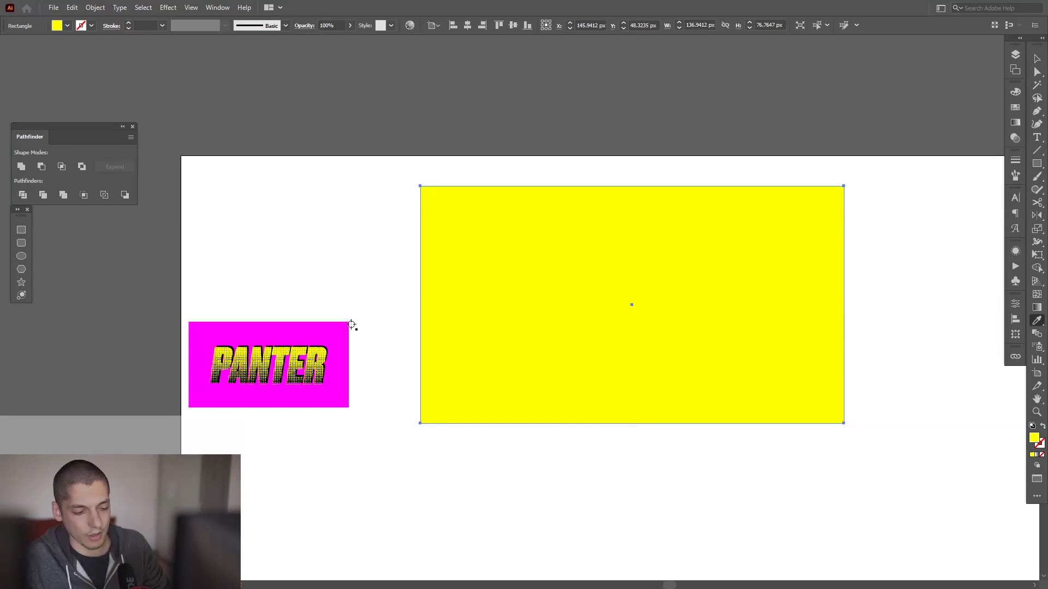
pyautogui.click(313, 329)
pyautogui.press('v')
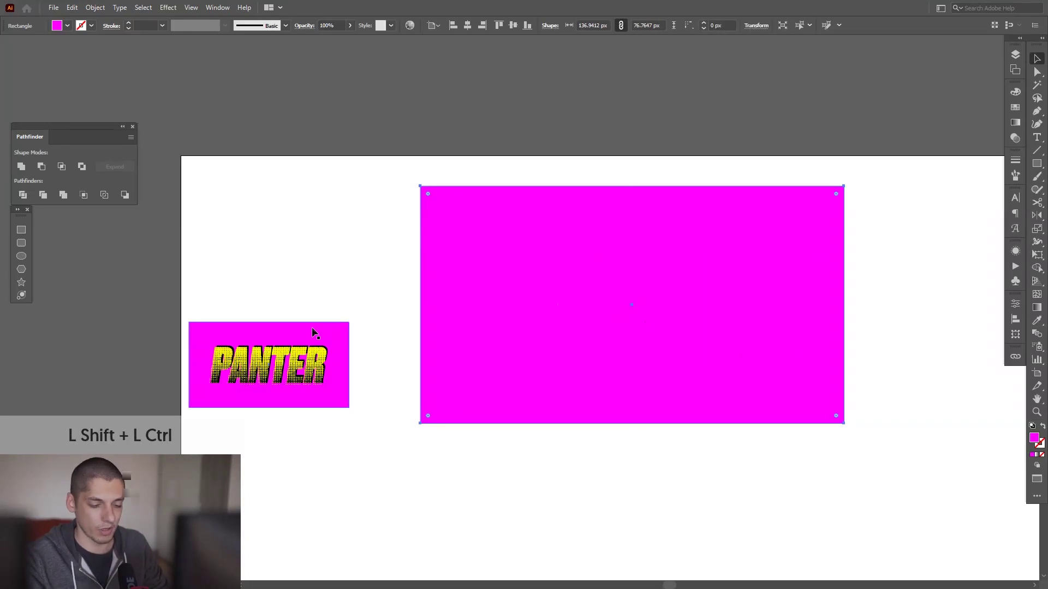
pyautogui.hotkey('ctrl', 'shift', '[')
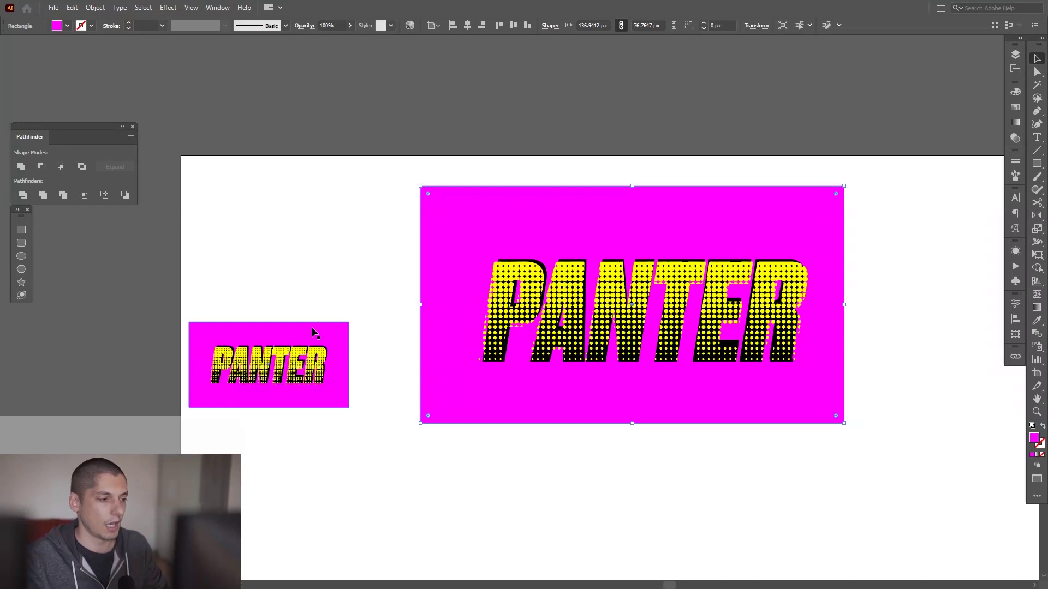
pyautogui.press('v')
# Shift the magenta rectangle slightly right and down to centre it behind the lettering, and deselect it
pyautogui.moveTo(816, 391); pyautogui.dragTo(830, 417)
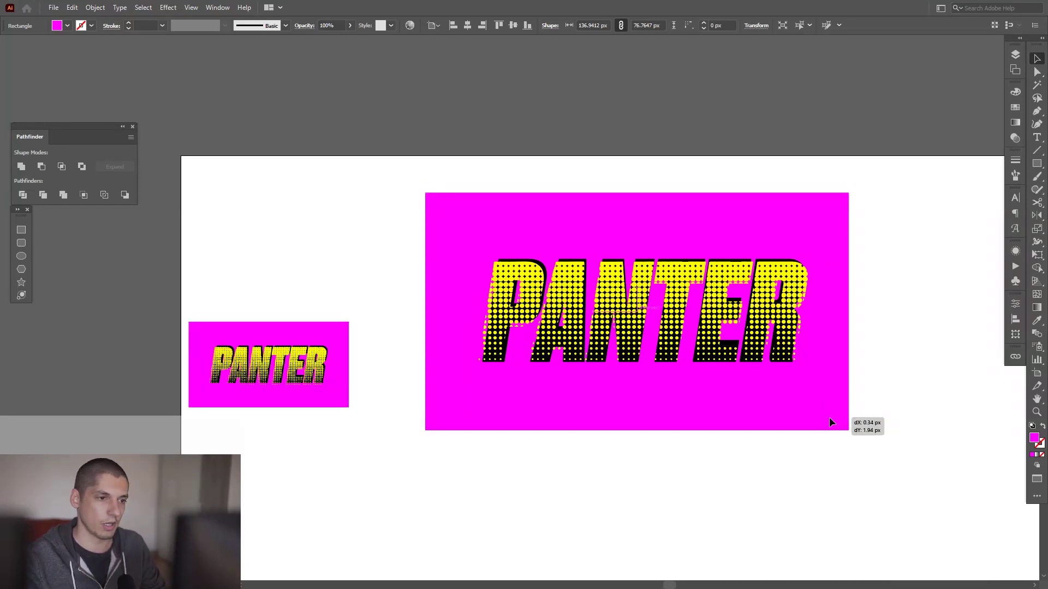
pyautogui.moveTo(875, 484); pyautogui.dragTo(698, 292)
pyautogui.moveTo(707, 306); pyautogui.dragTo(756, 340)
pyautogui.scroll(1, 655, 277)
pyautogui.scroll(1, 713, 307)
pyautogui.click(988, 236)
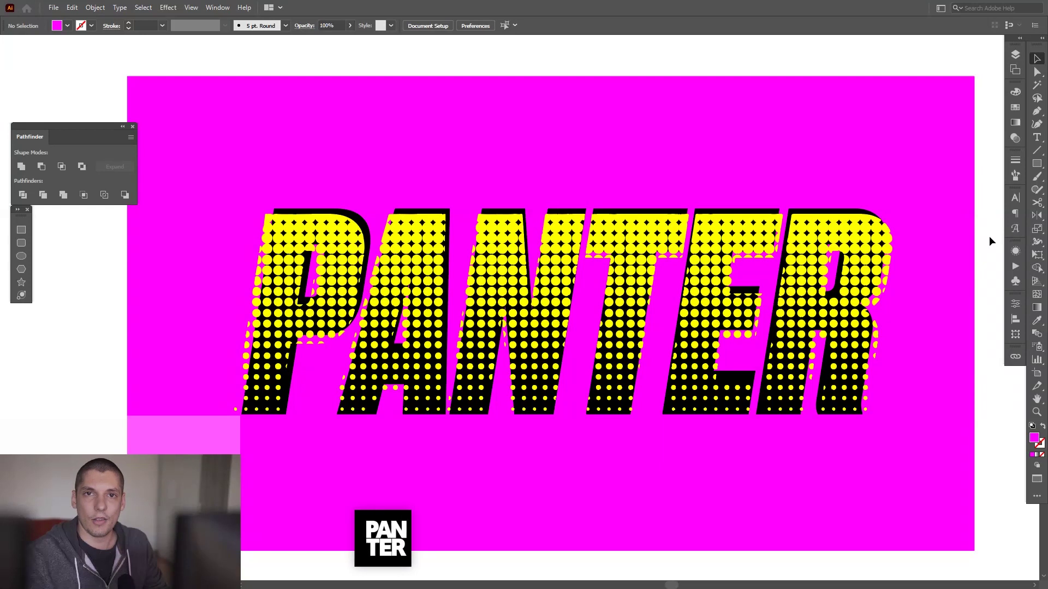